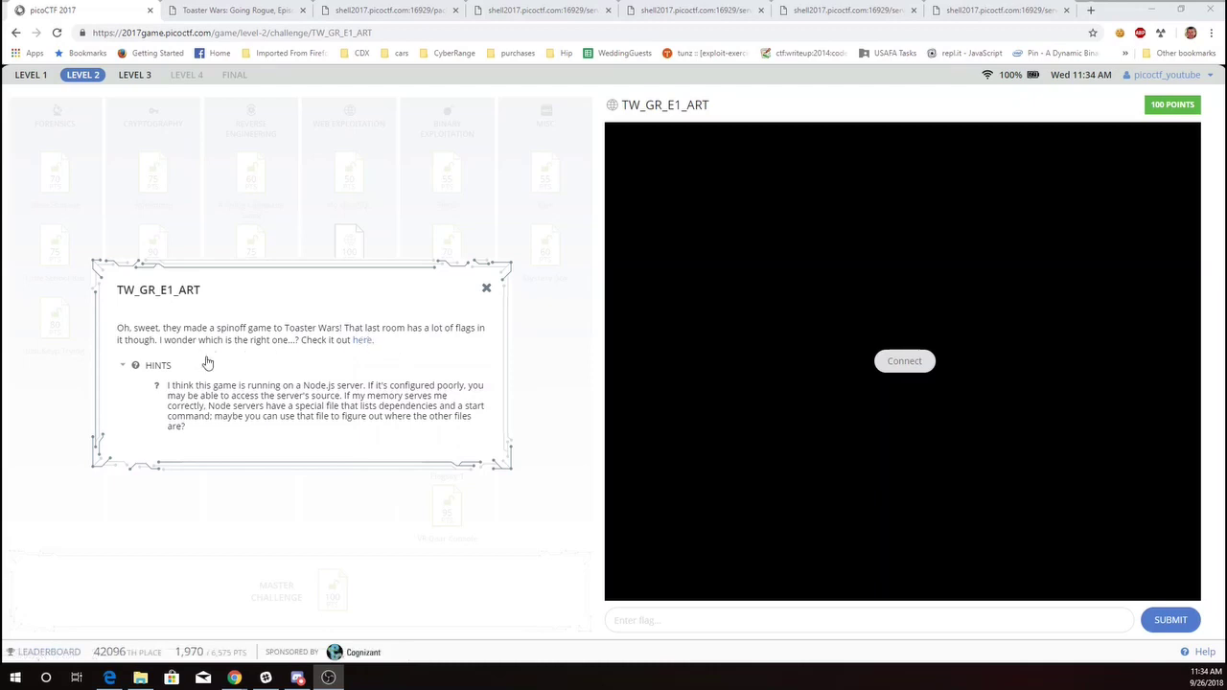
Switch to the Toaster Wars: Going Rogue game tab after reading the challenge hint.
click(240, 10)
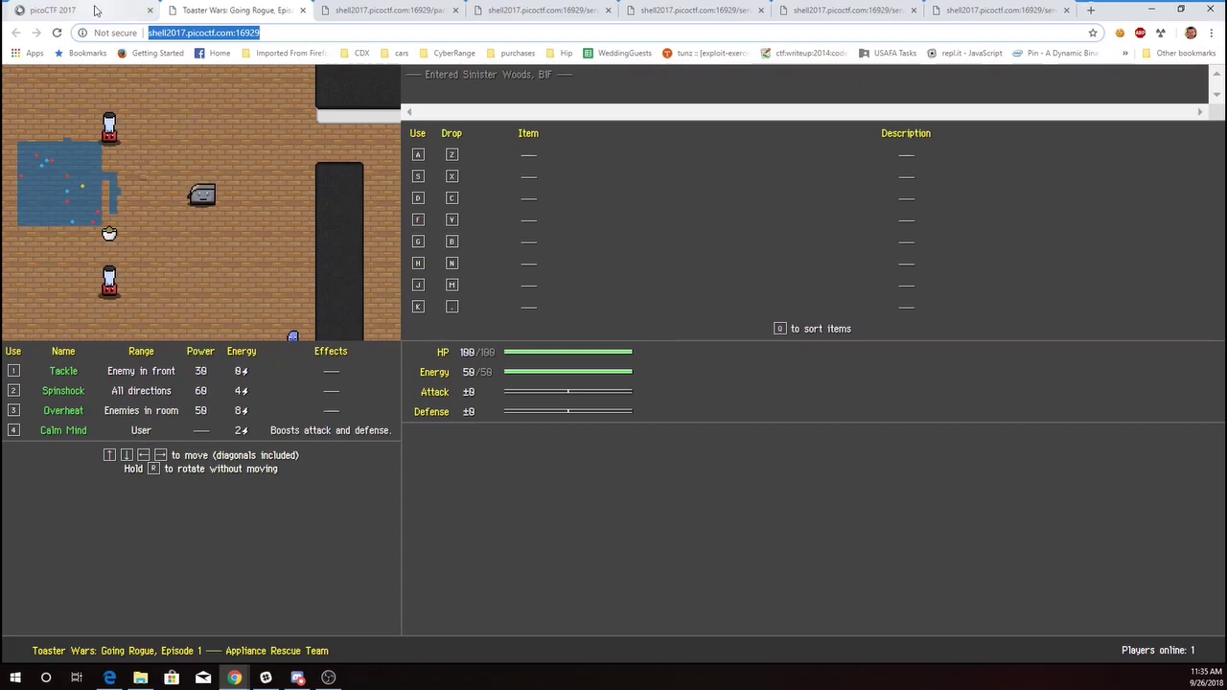
Go back to the picoCTF 2017 tab with the TW_GR_E1_ART challenge description.
click(95, 10)
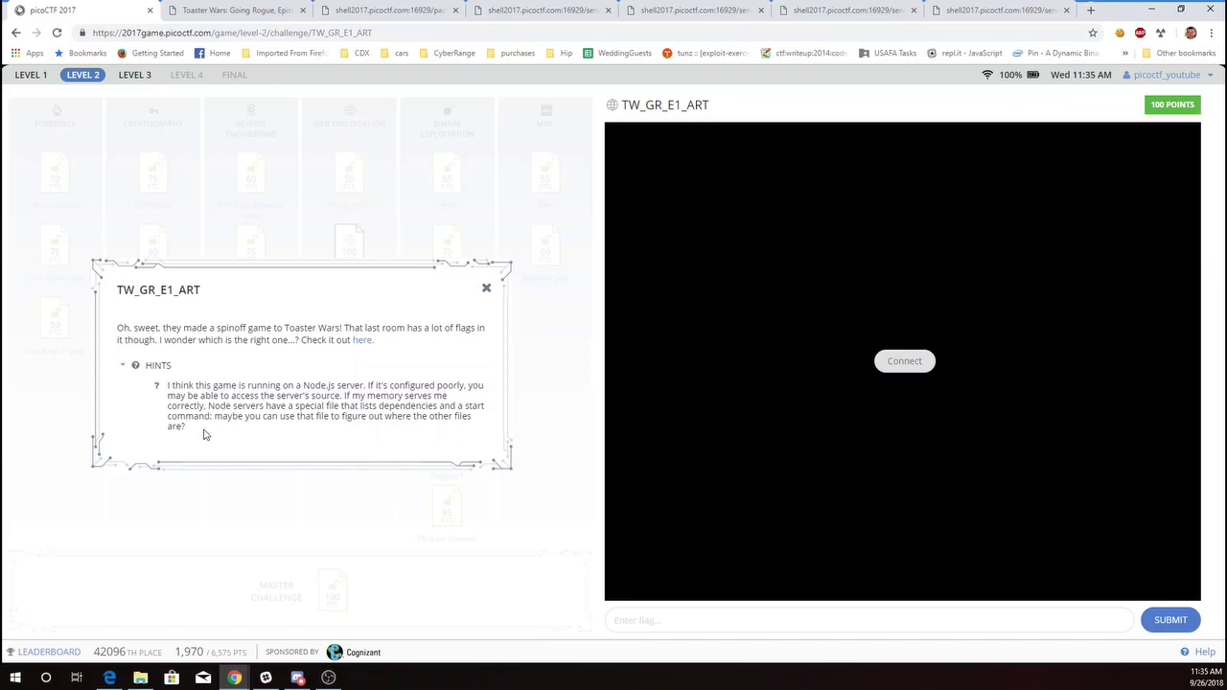
Bring up the game server's package.json in the third browser tab.
click(395, 10)
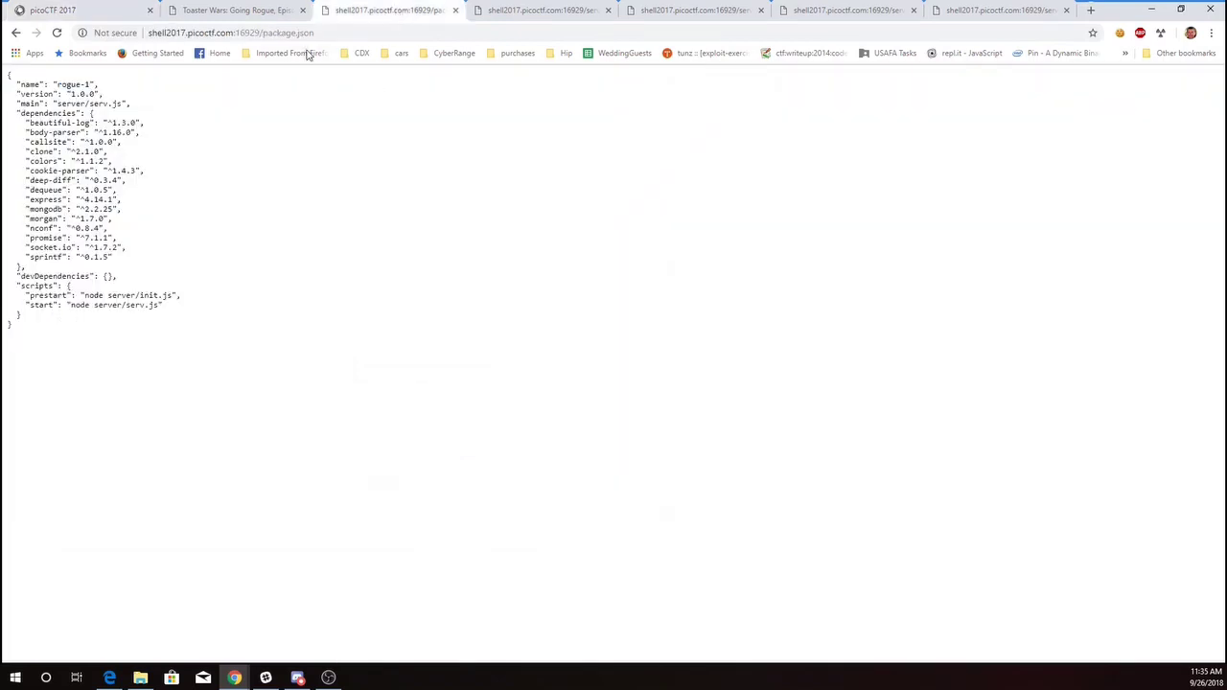
Highlight server/serv.js in the package.json start script, then move on to init.js.
click(144, 32)
click(238, 11)
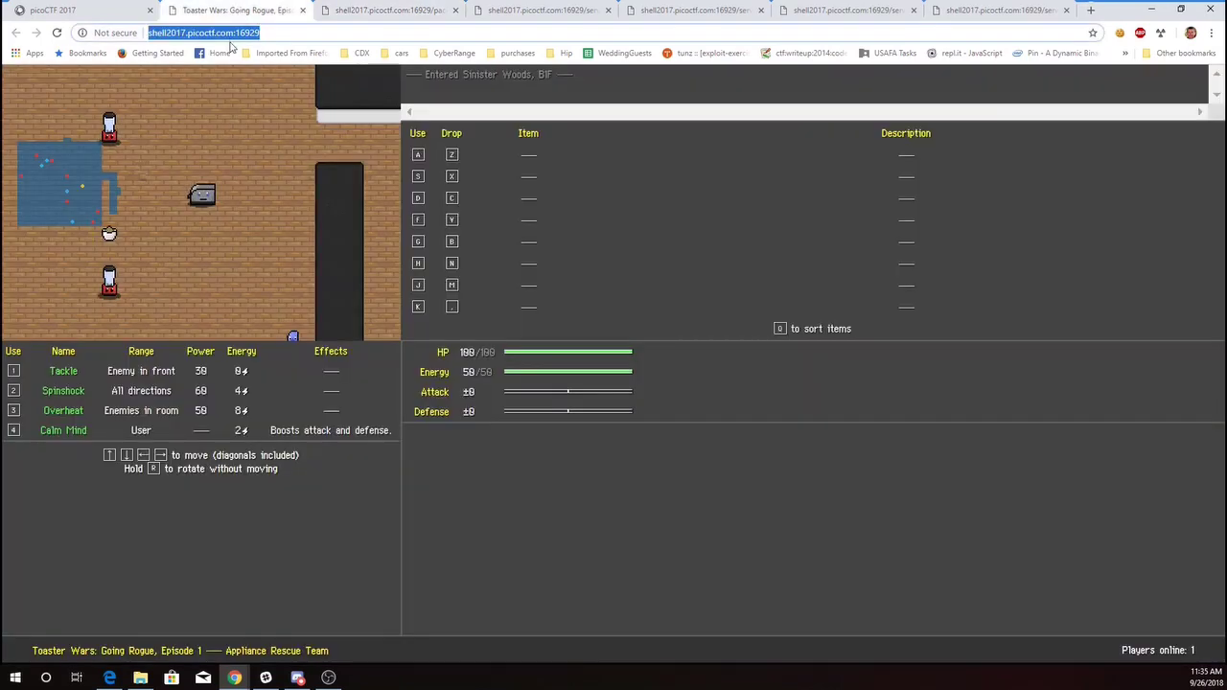
click(387, 10)
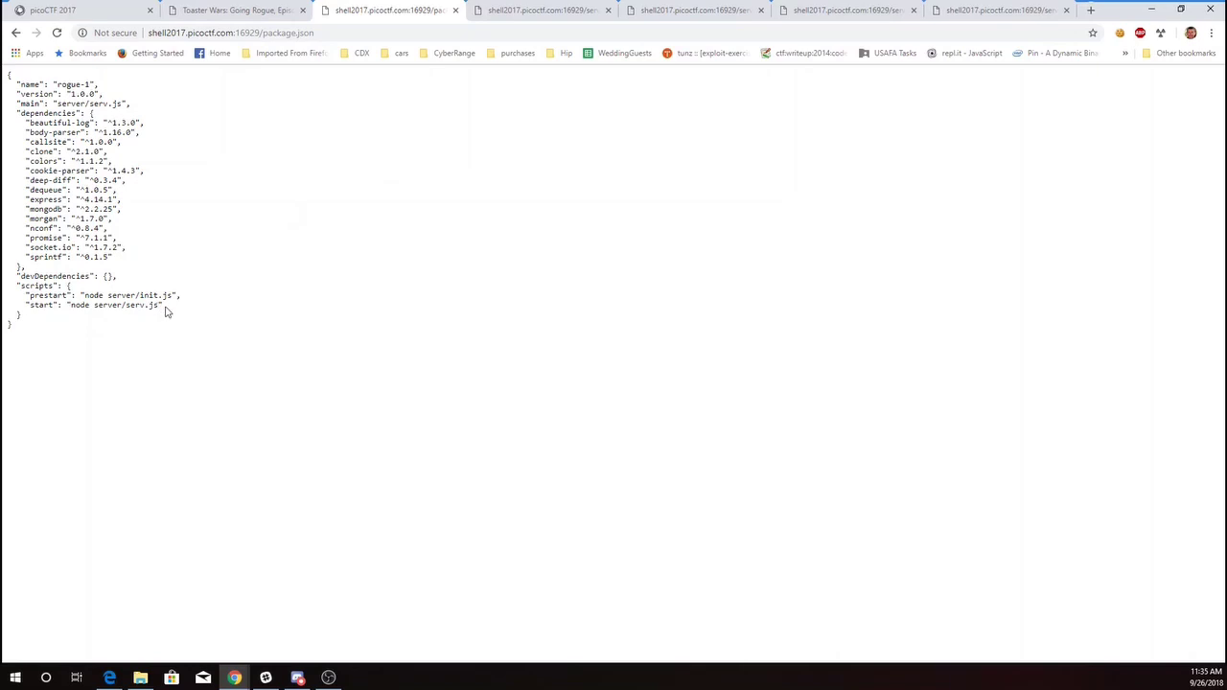
drag(181, 295, 95, 306)
click(539, 10)
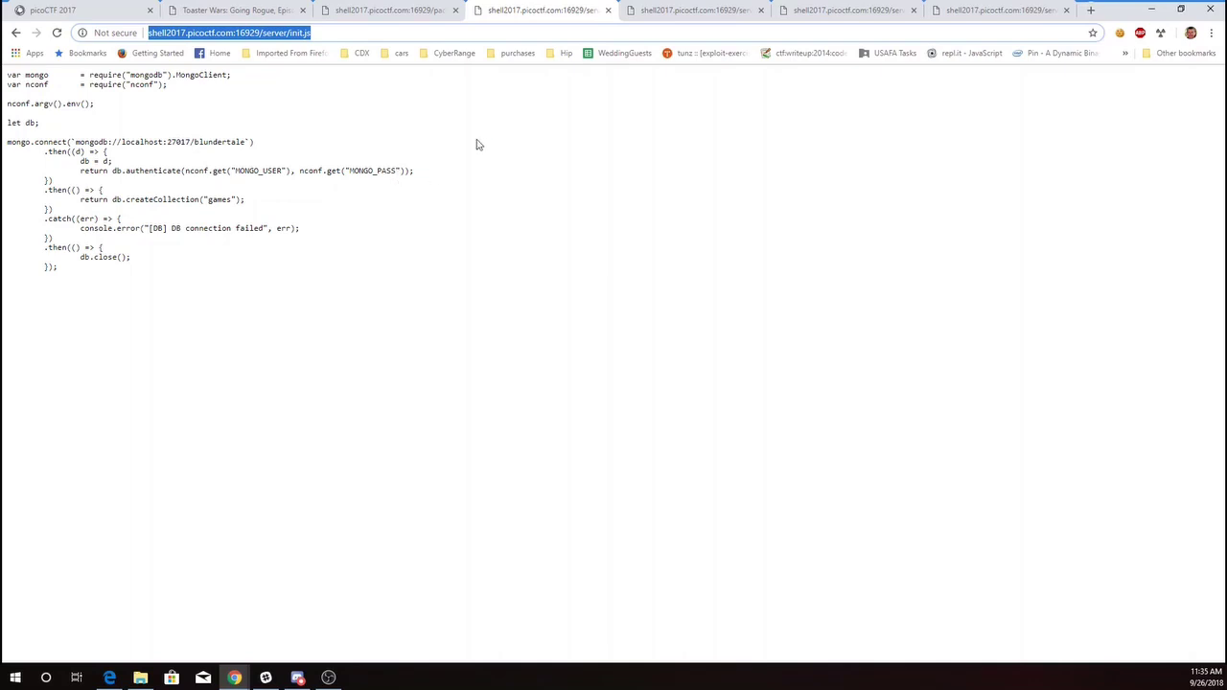
Open serv.js and highlight the line that requires ./game.
click(690, 9)
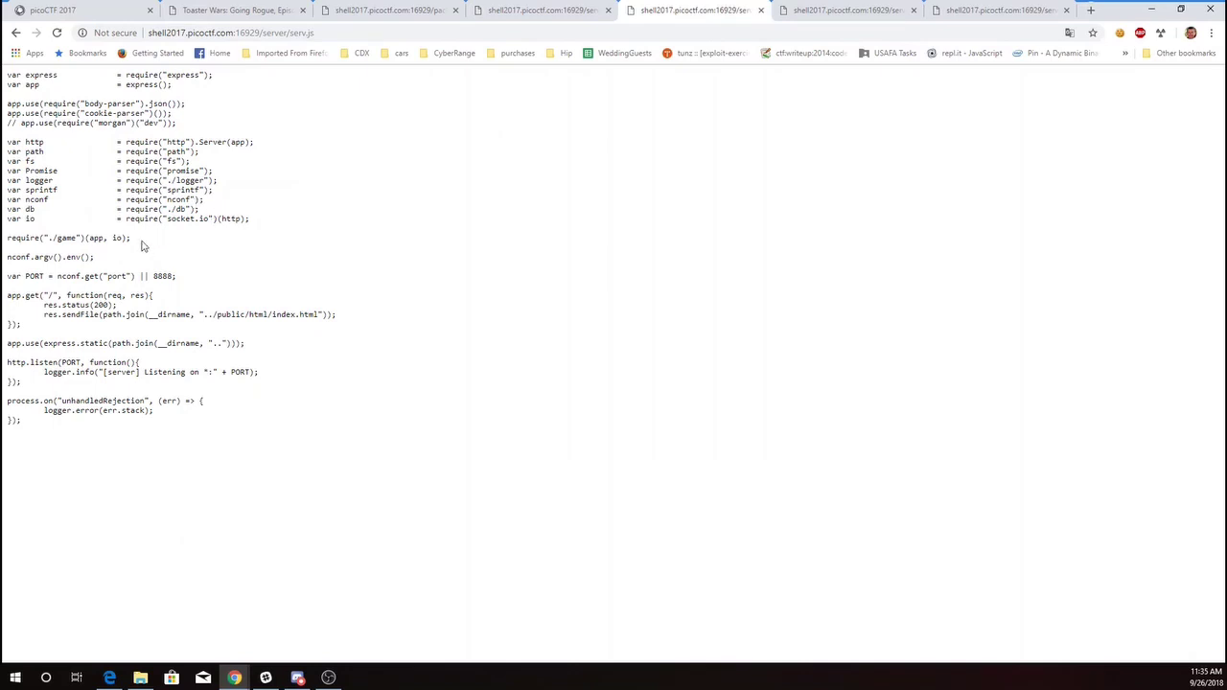
drag(139, 241, 10, 241)
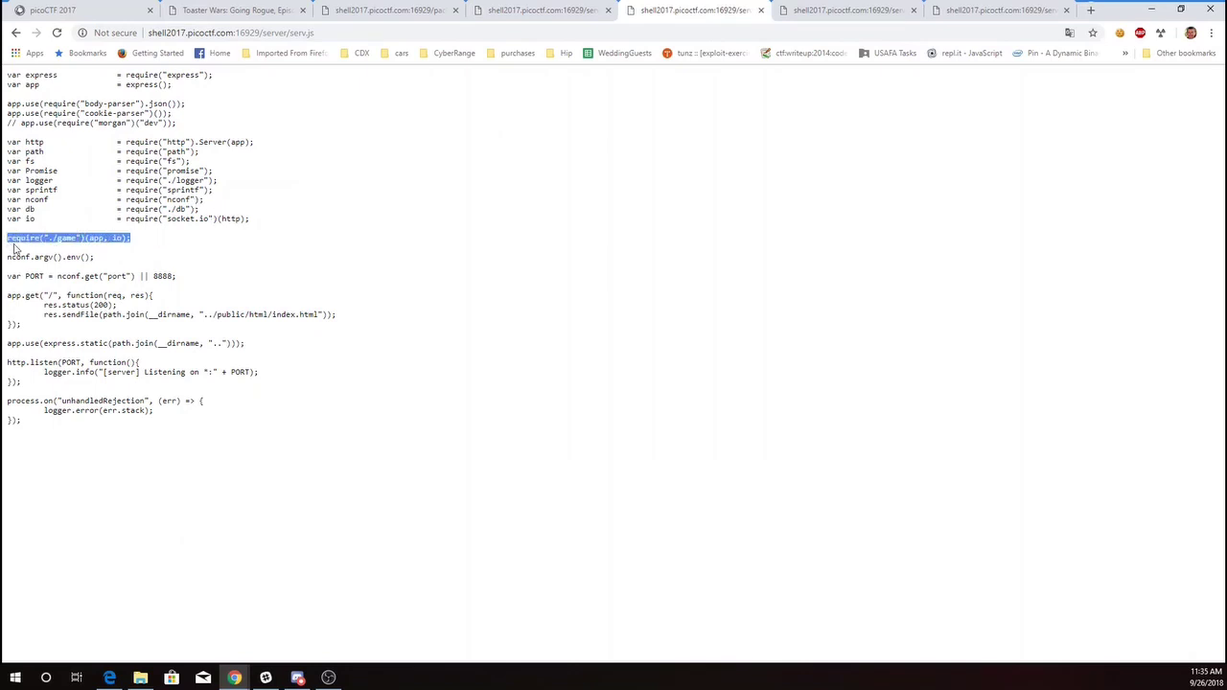
Jump to the FLAG match in game.js's revealFlag case and highlight the check == 64 condition.
click(845, 10)
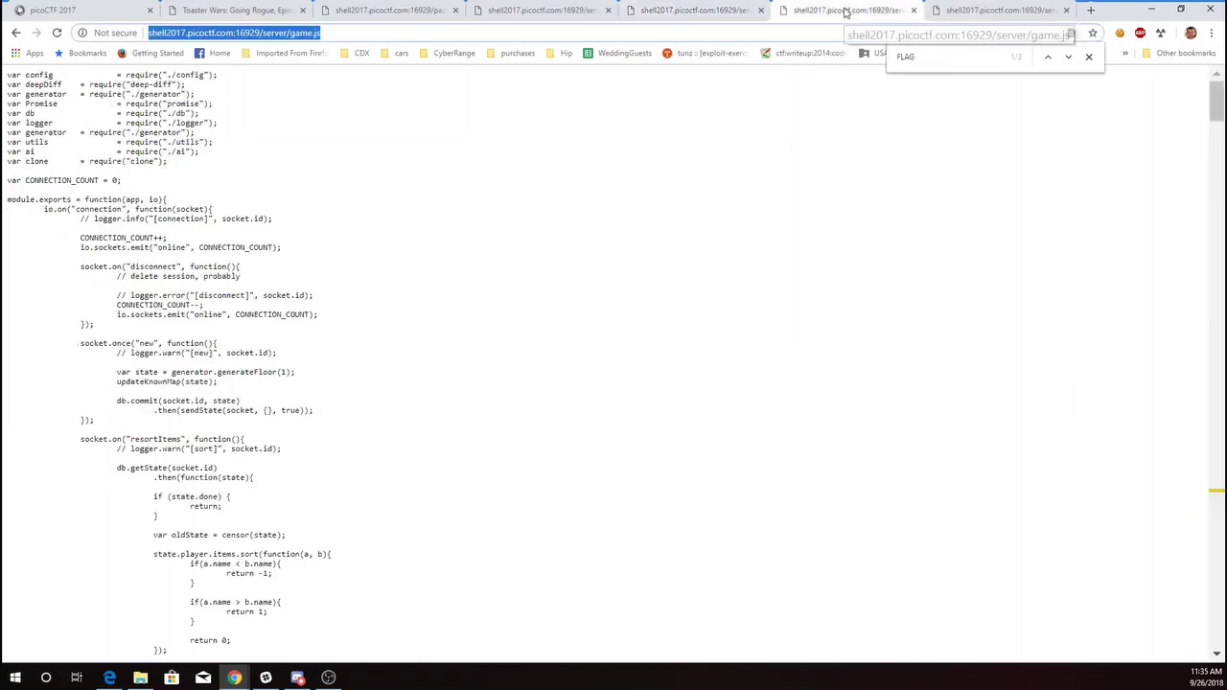
click(587, 207)
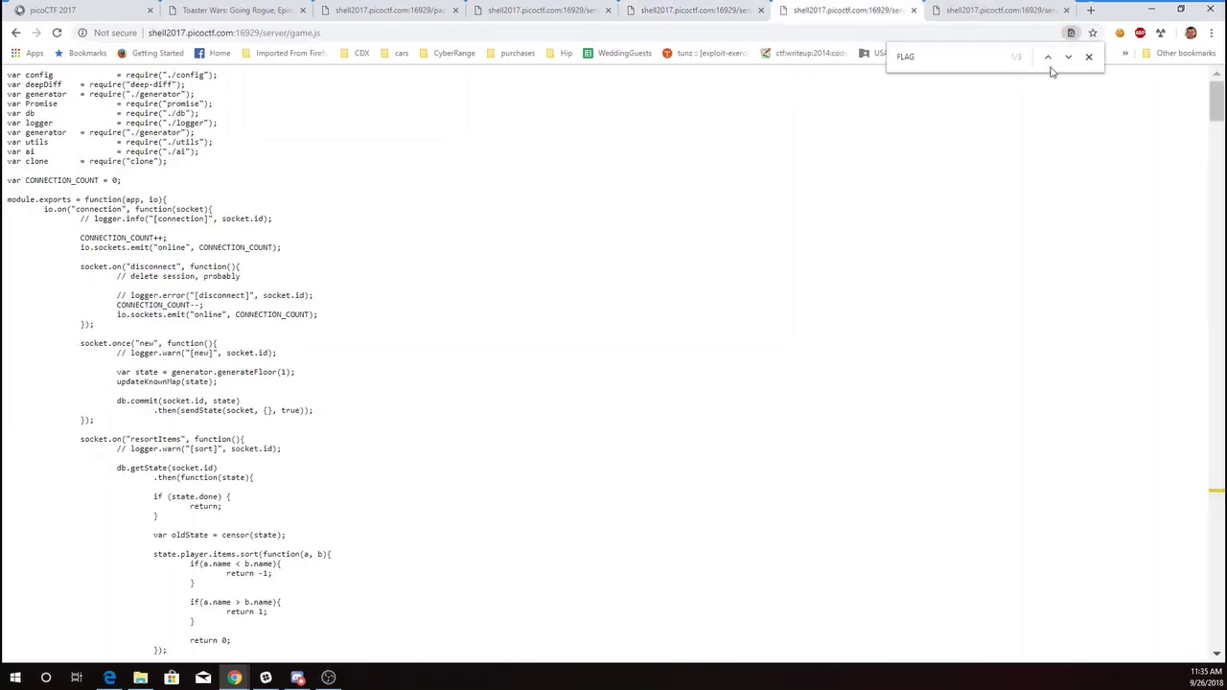
click(915, 63)
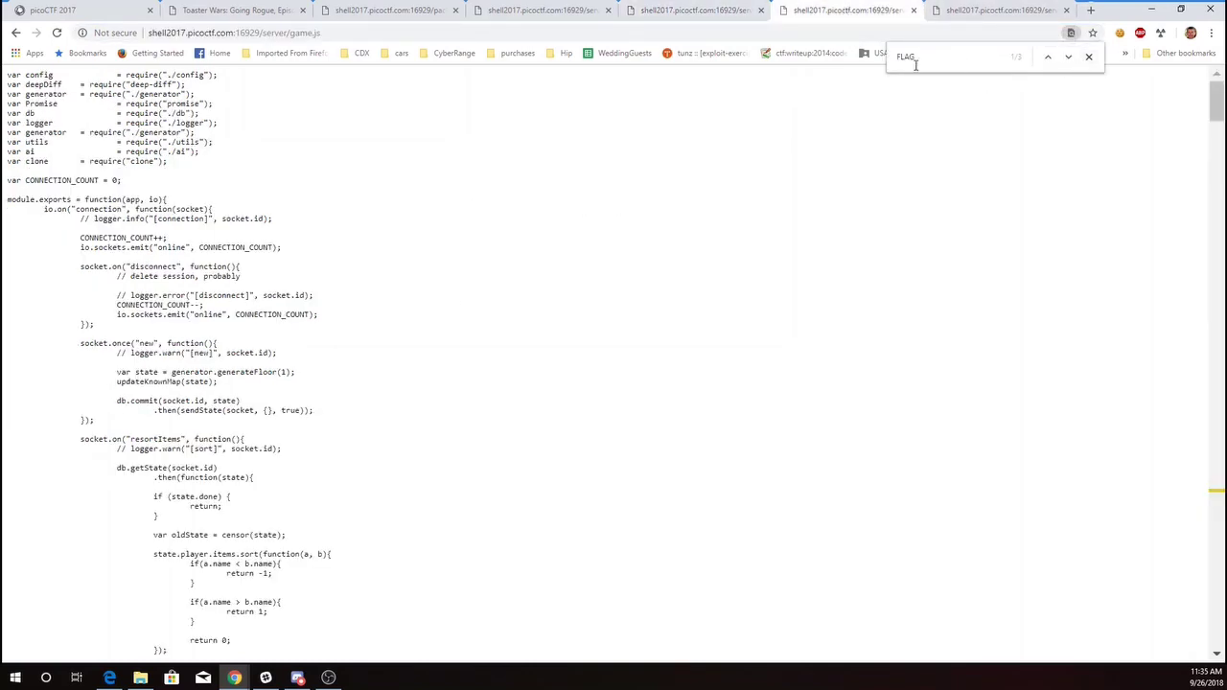
click(1068, 57)
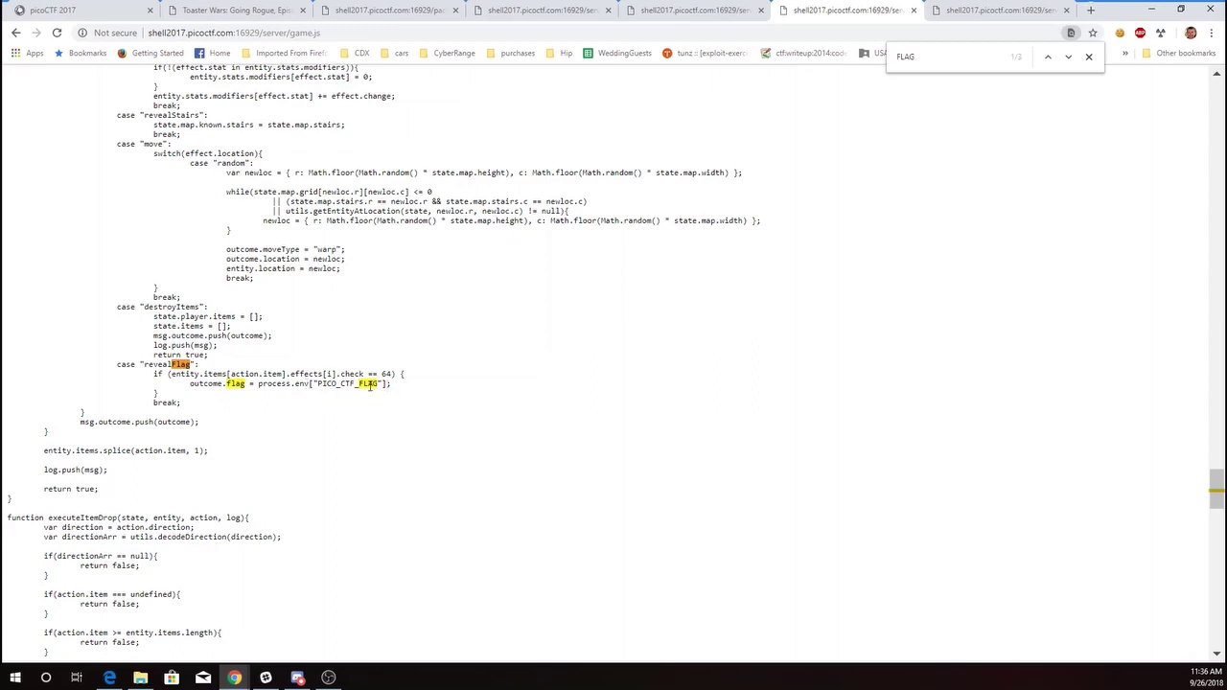
drag(410, 374, 151, 376)
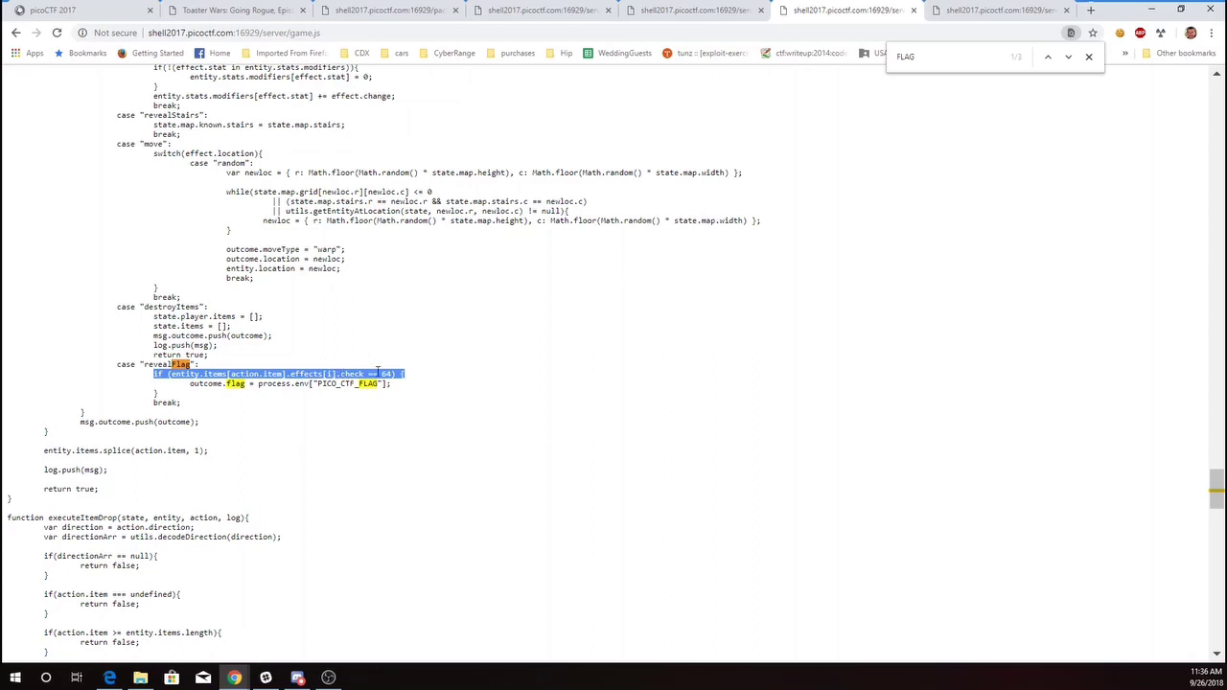
Cycle through the remaining FLAG matches, then highlight the var config line loading ./config.
click(1068, 57)
click(1068, 57)
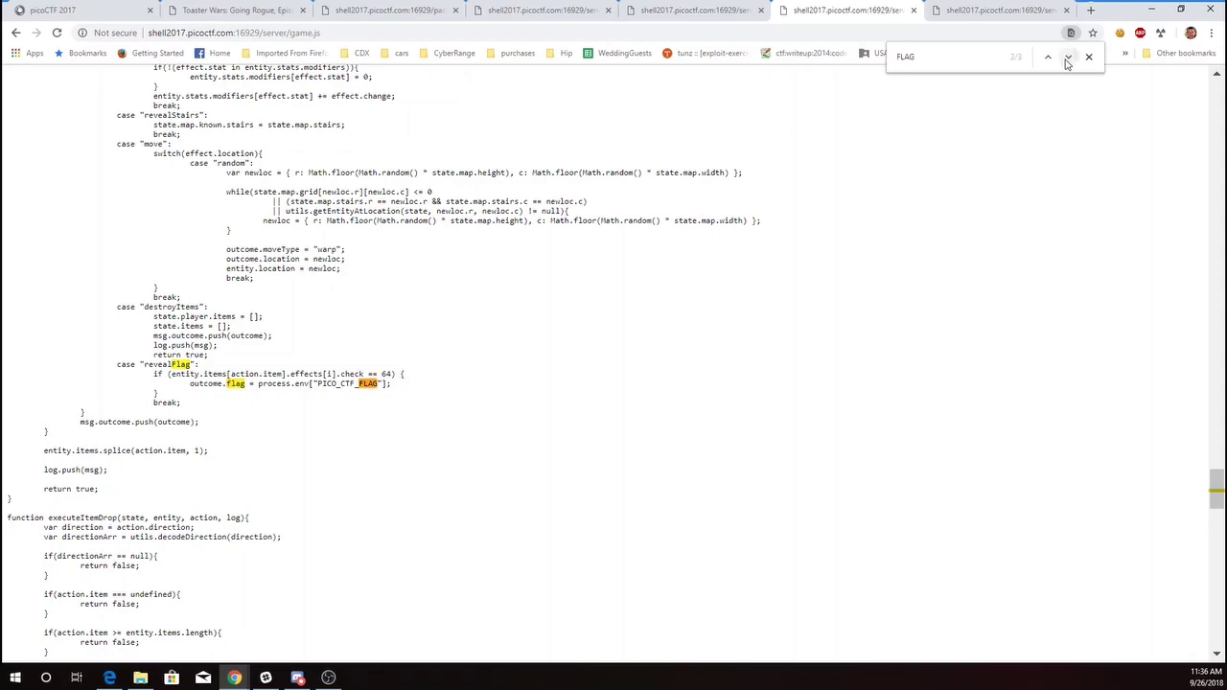
click(1068, 57)
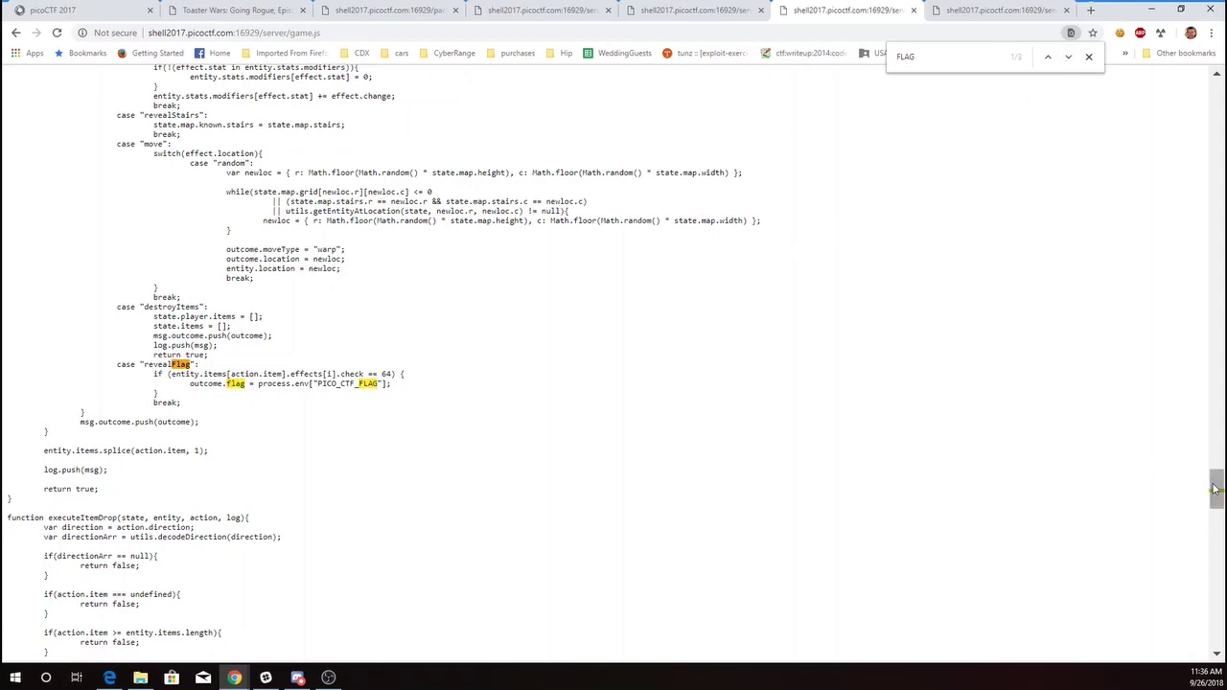
drag(1215, 489, 1215, 96)
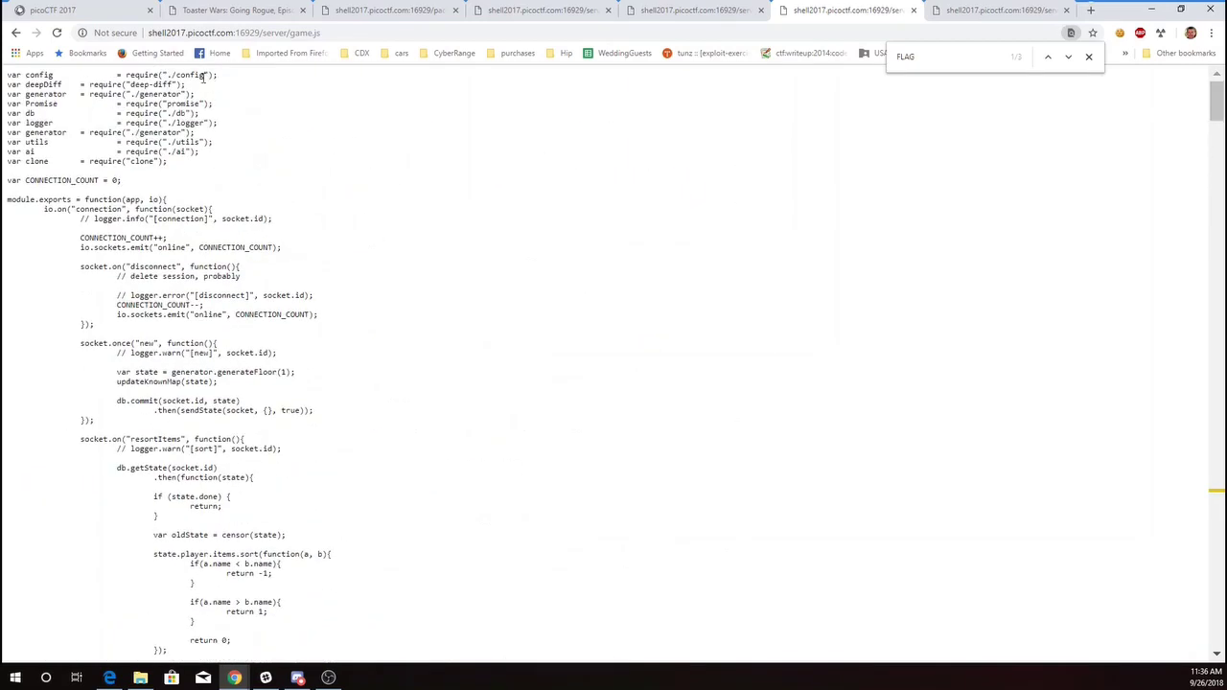
drag(219, 75, 10, 73)
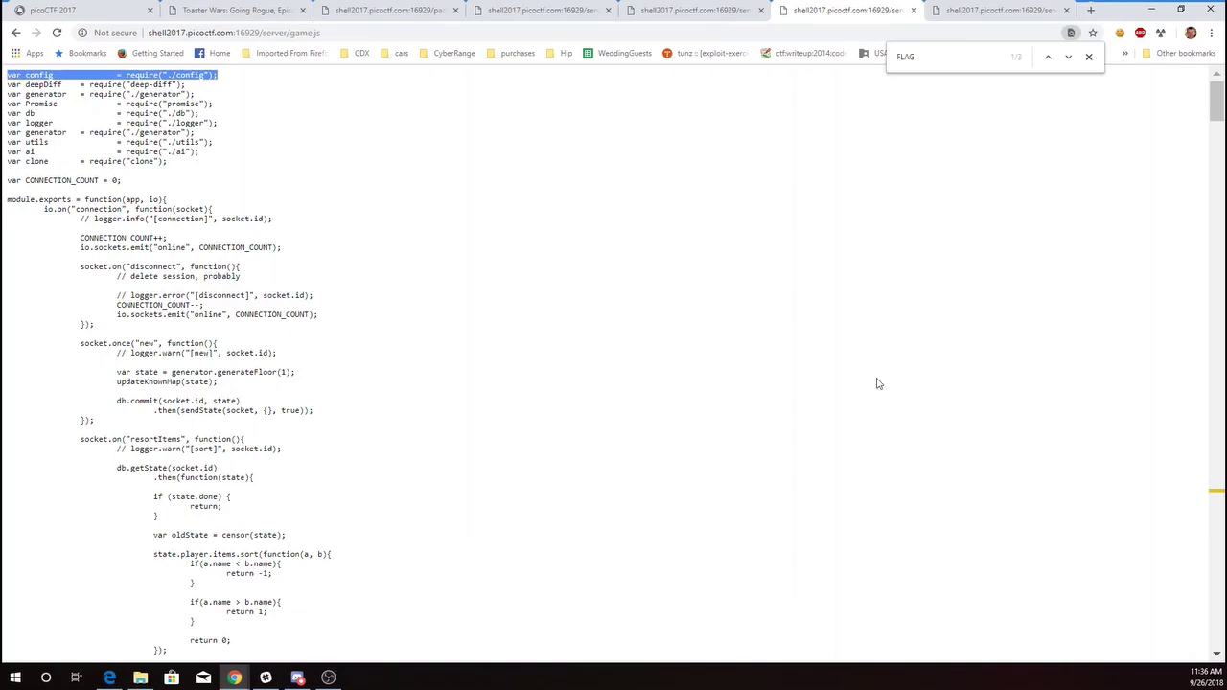
Inspect createFlag in config.js, then highlight the outcome.flag line in game.js's revealFlag.
click(997, 11)
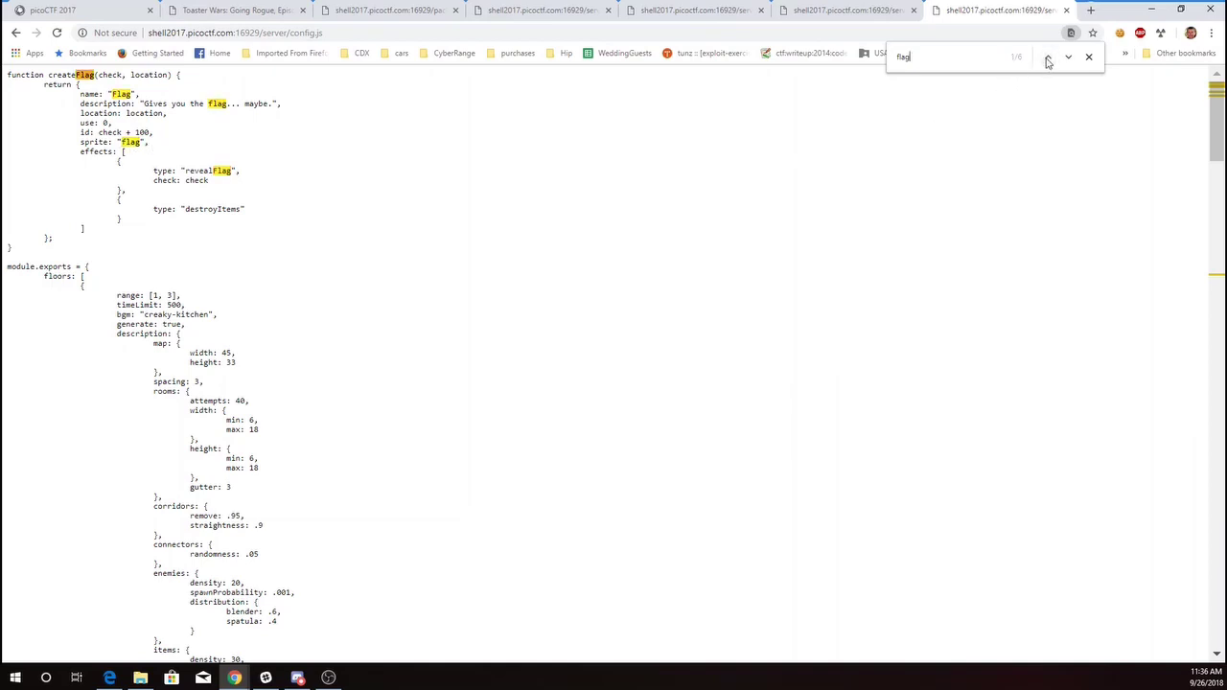
click(1048, 60)
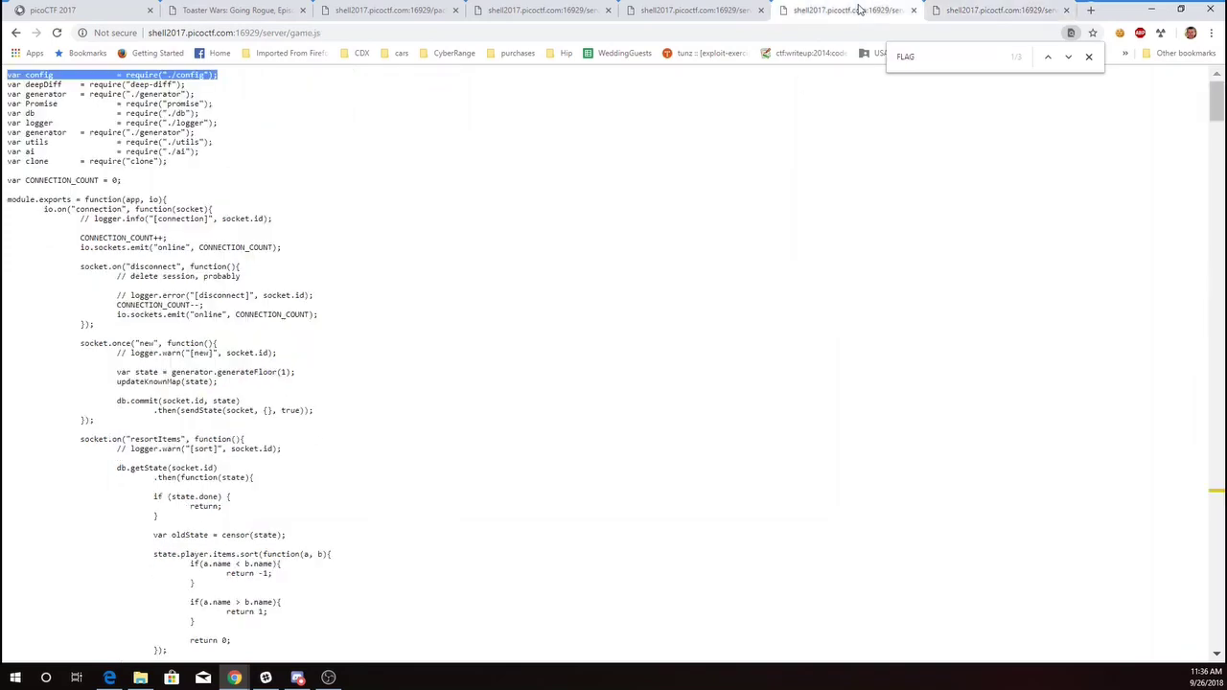
click(1069, 58)
drag(410, 376, 154, 374)
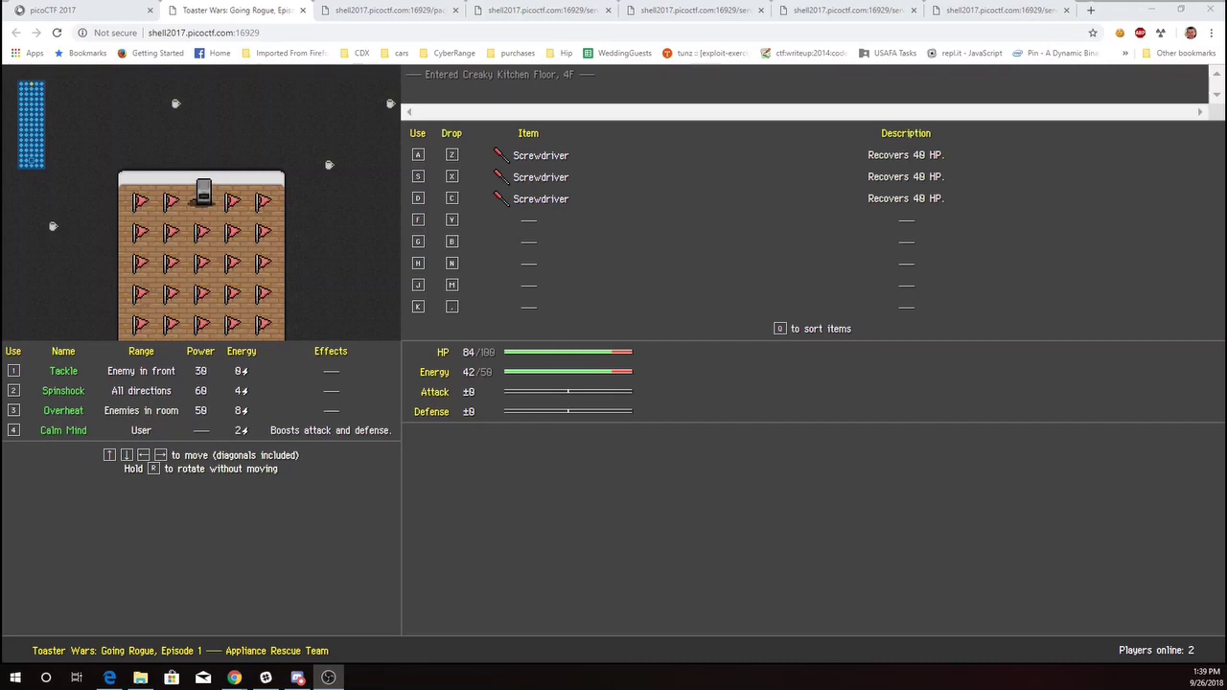
Walk down the flag room picking up Flags, dropping extras, ending with five Flags carried.
click(435, 519)
key(Right)
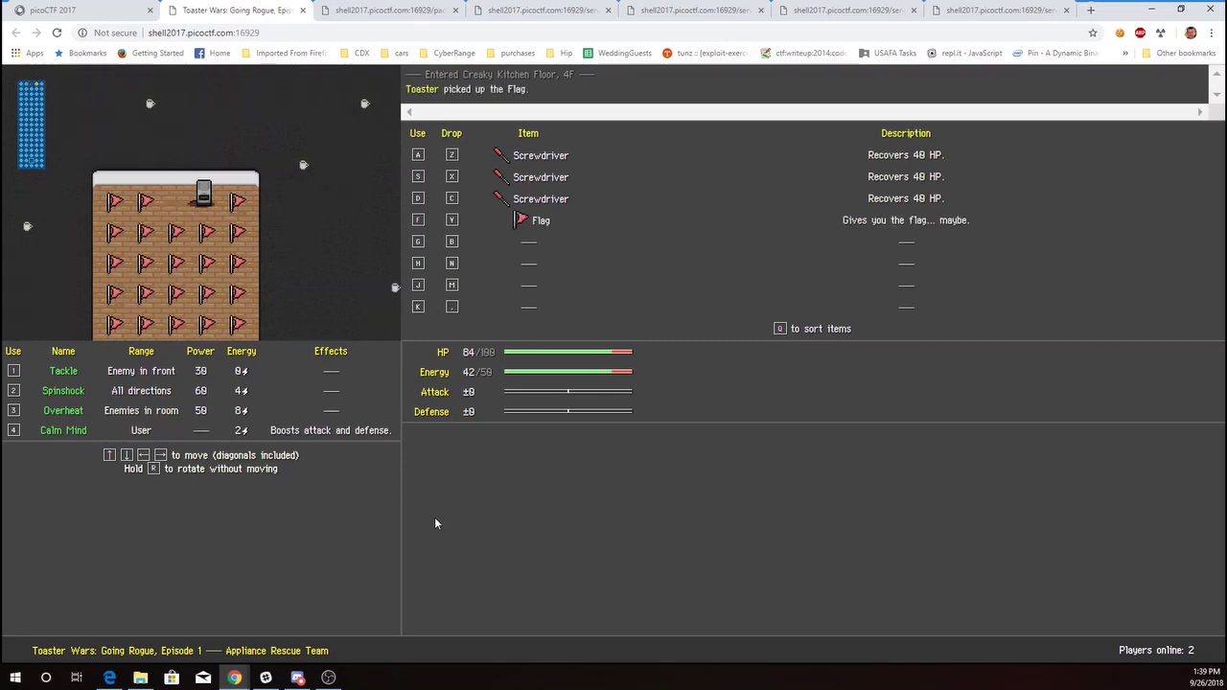
key(Down)
key(Down)
key(Down)
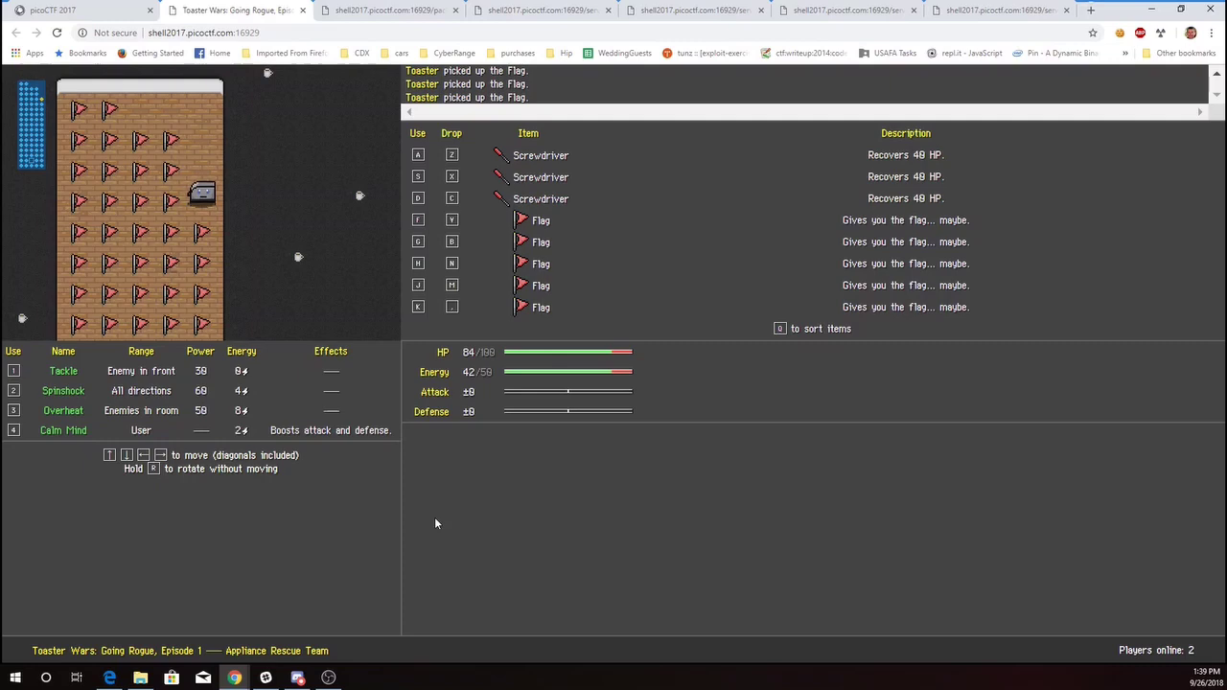
key(period)
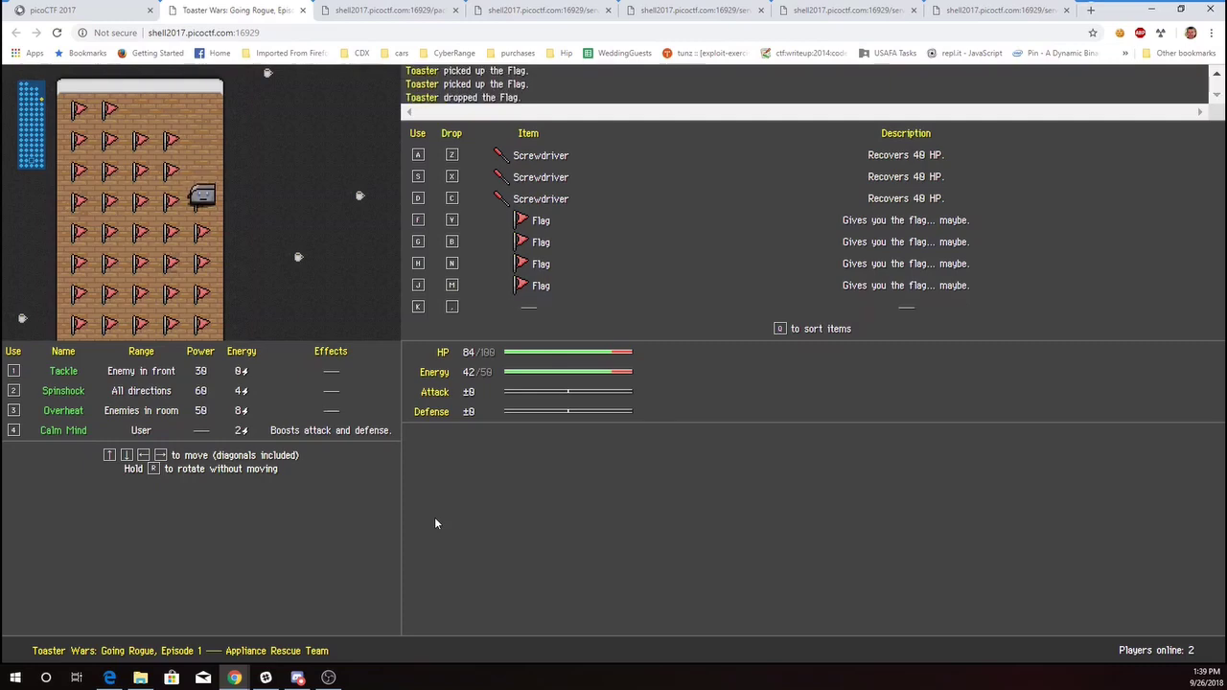
key(m)
key(n)
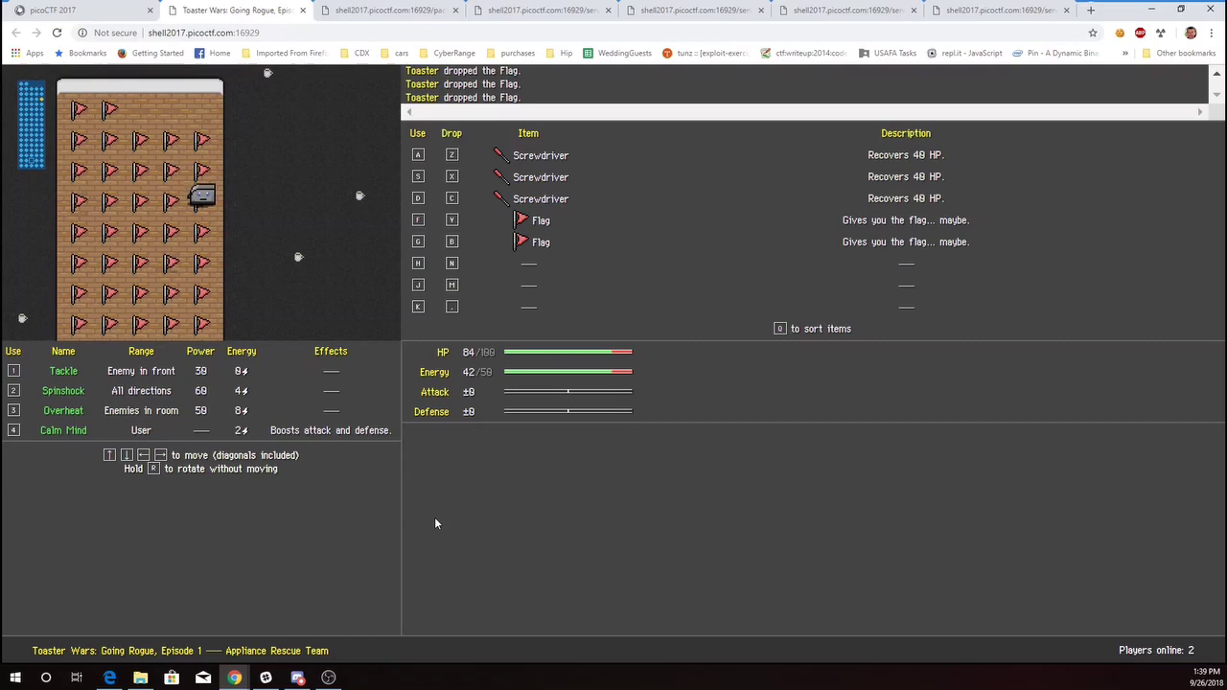
key(Down)
key(Down)
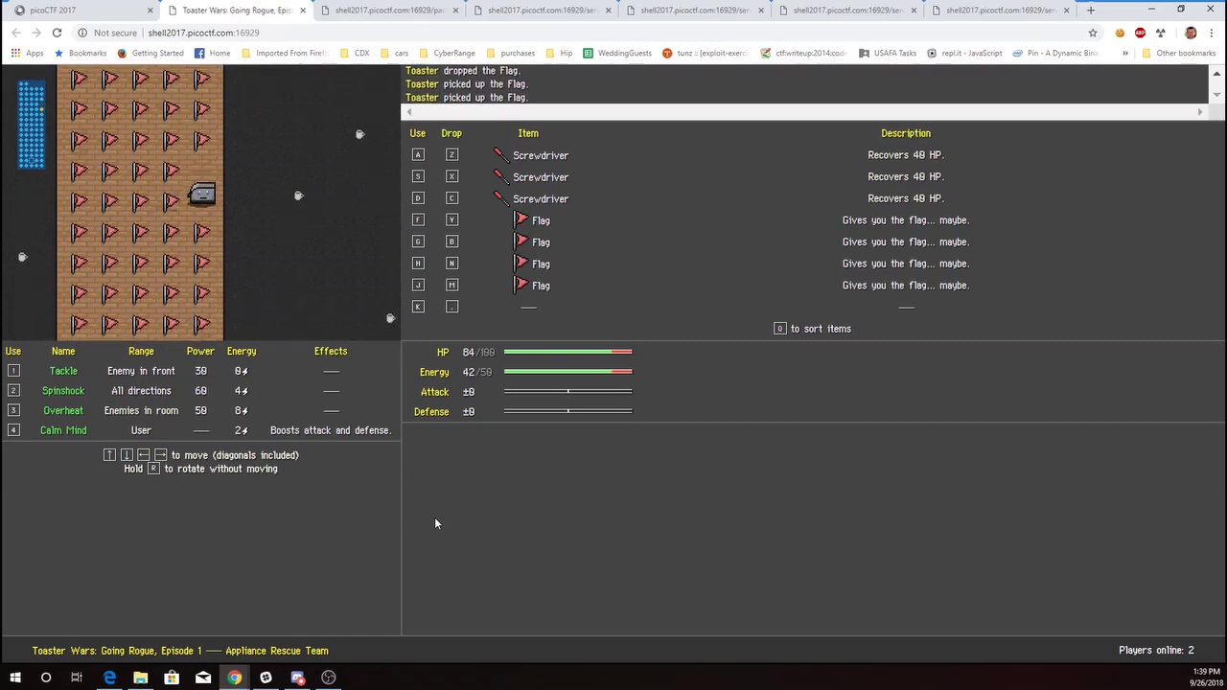
key(Down)
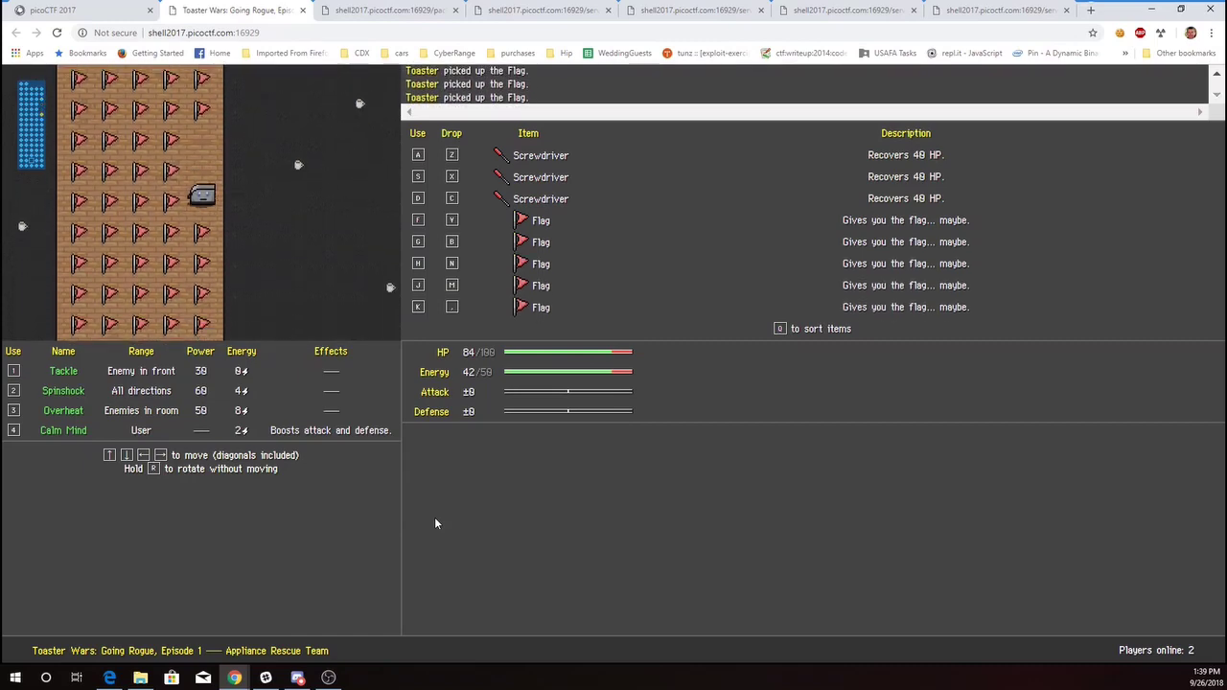
key(Down)
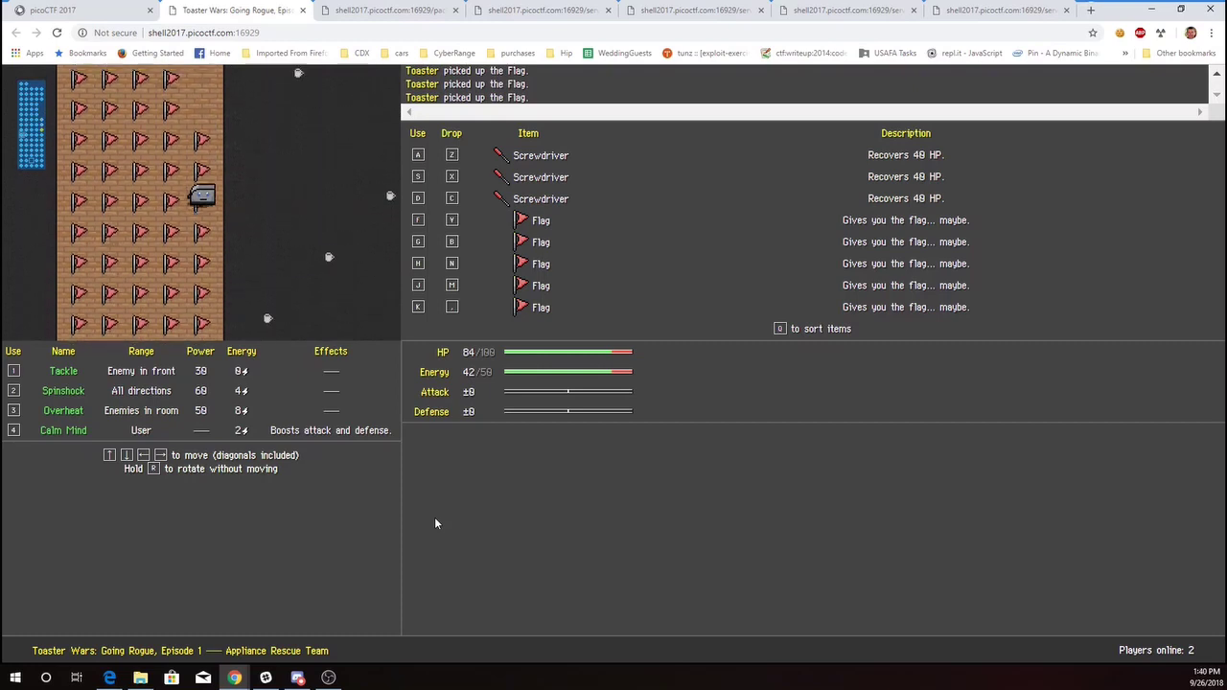
Walk the toaster up to the flag room's top wall and back down toward the staircase.
key(Down)
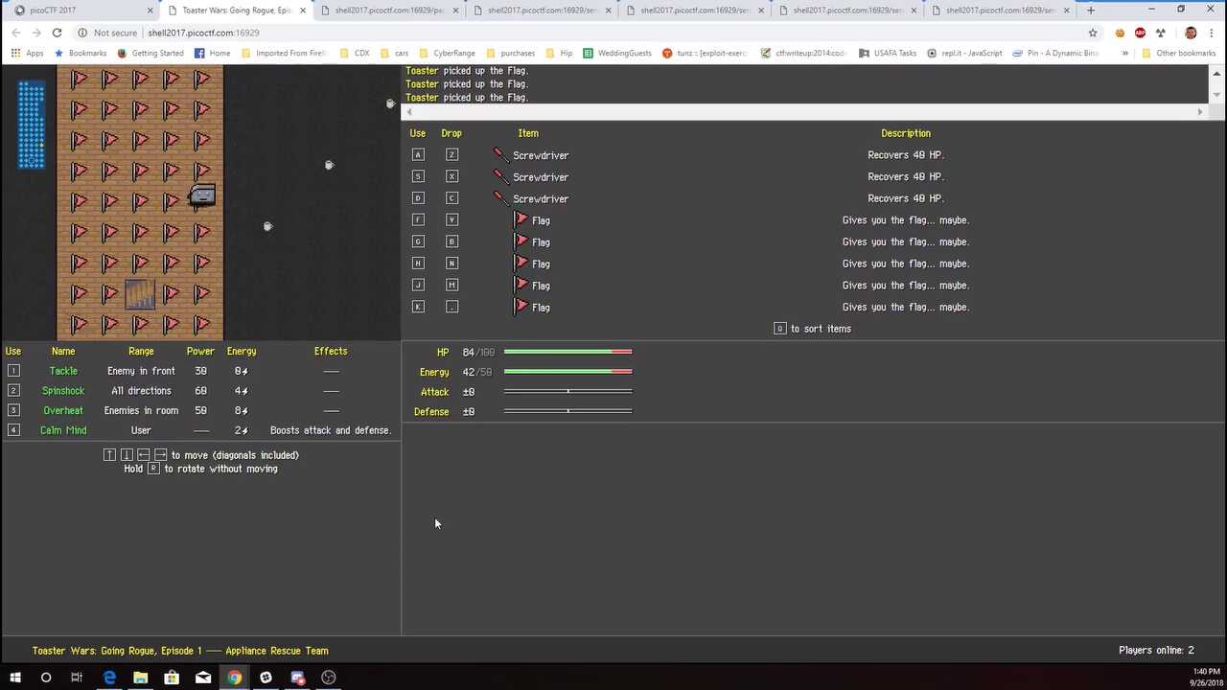
key(Up)
key(Up)
key(Up)
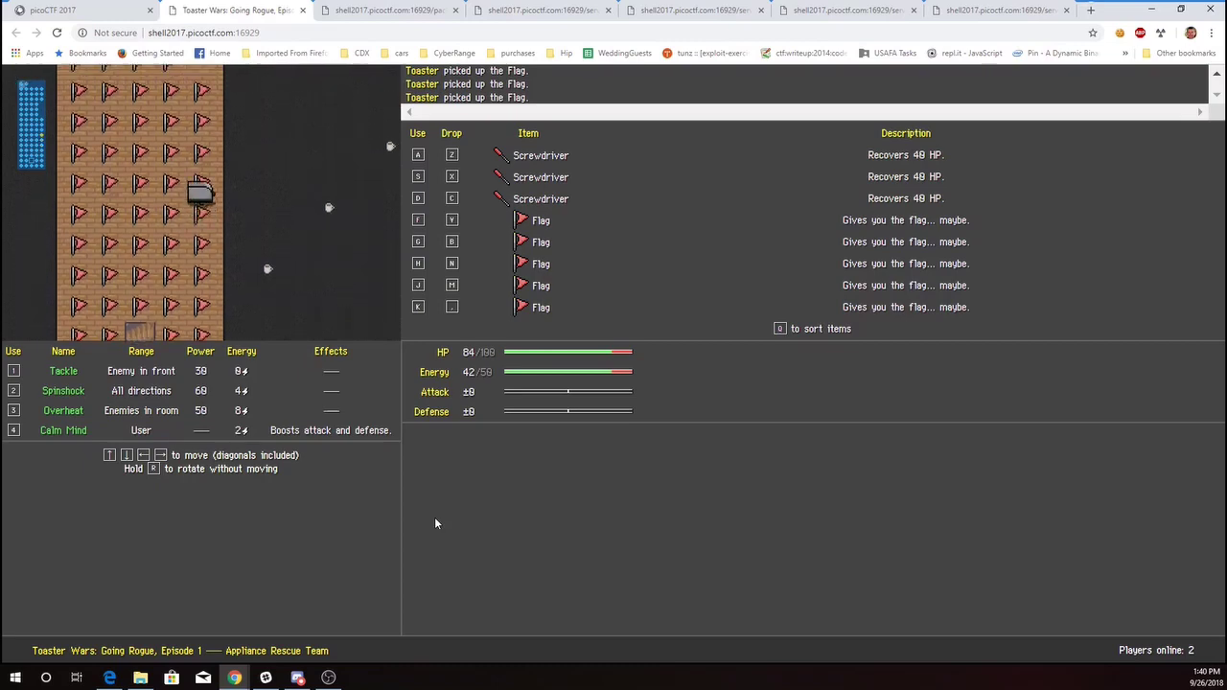
key(Up)
key(Up)
key(Up)
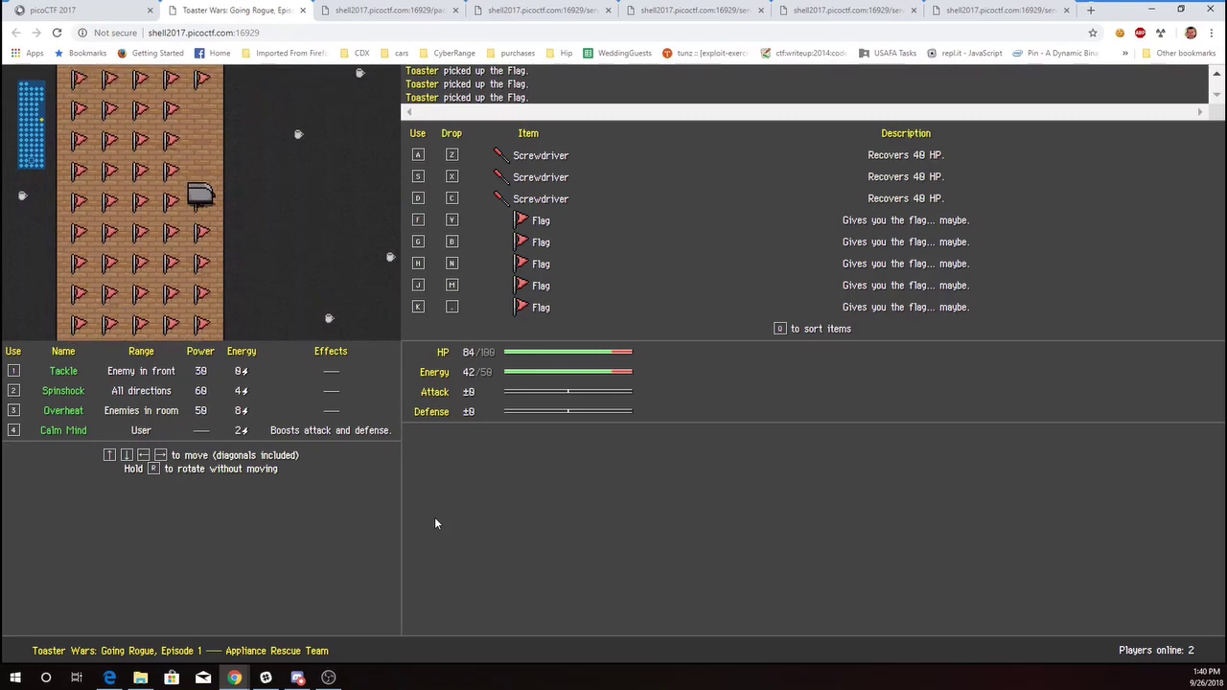
key(Up)
key(Up)
key(Up)
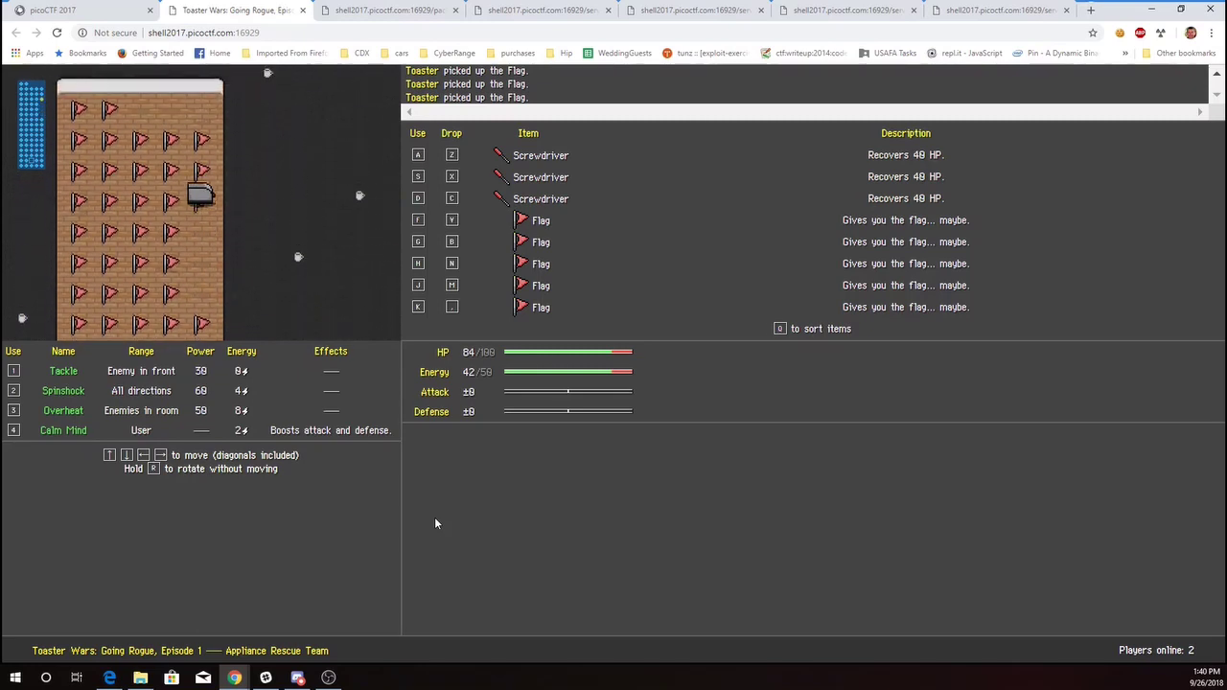
key(Up)
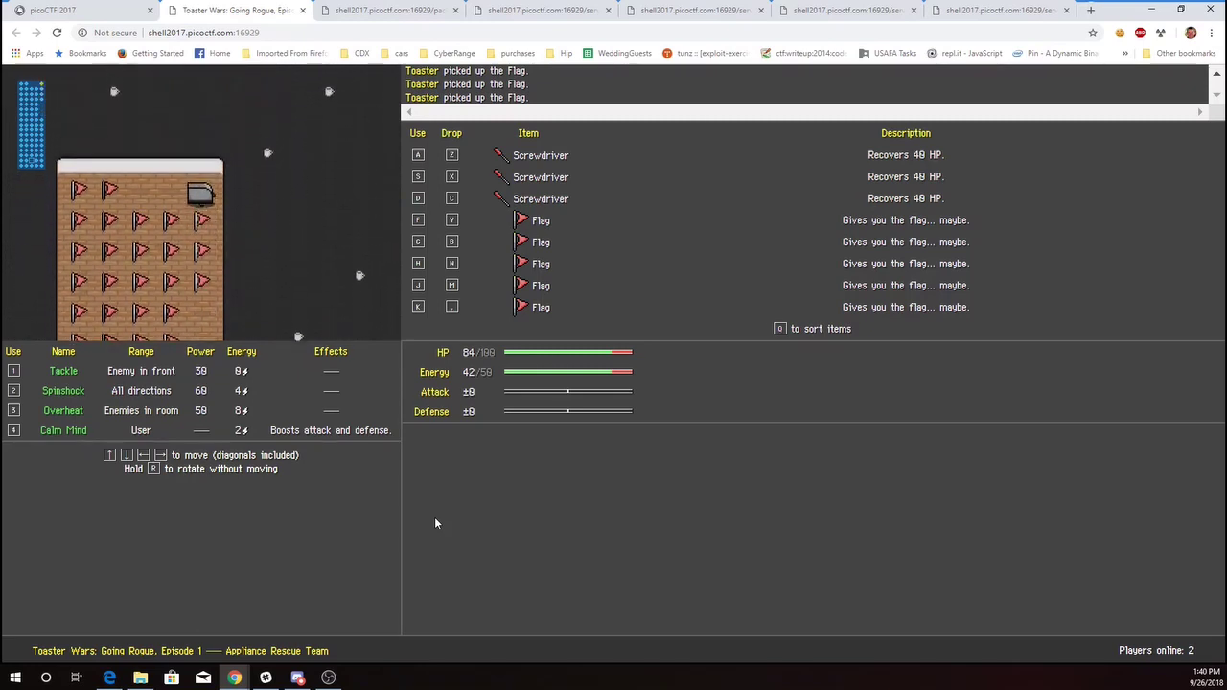
key(Down)
key(Down)
key(Down)
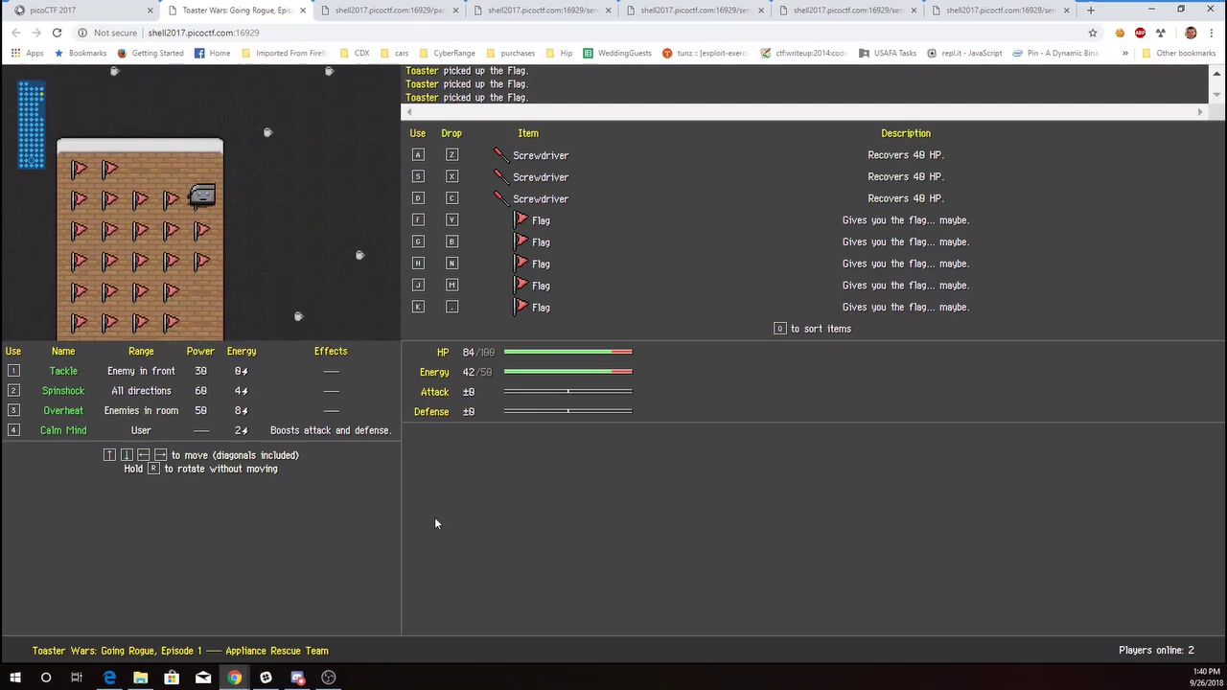
key(Down)
key(Down)
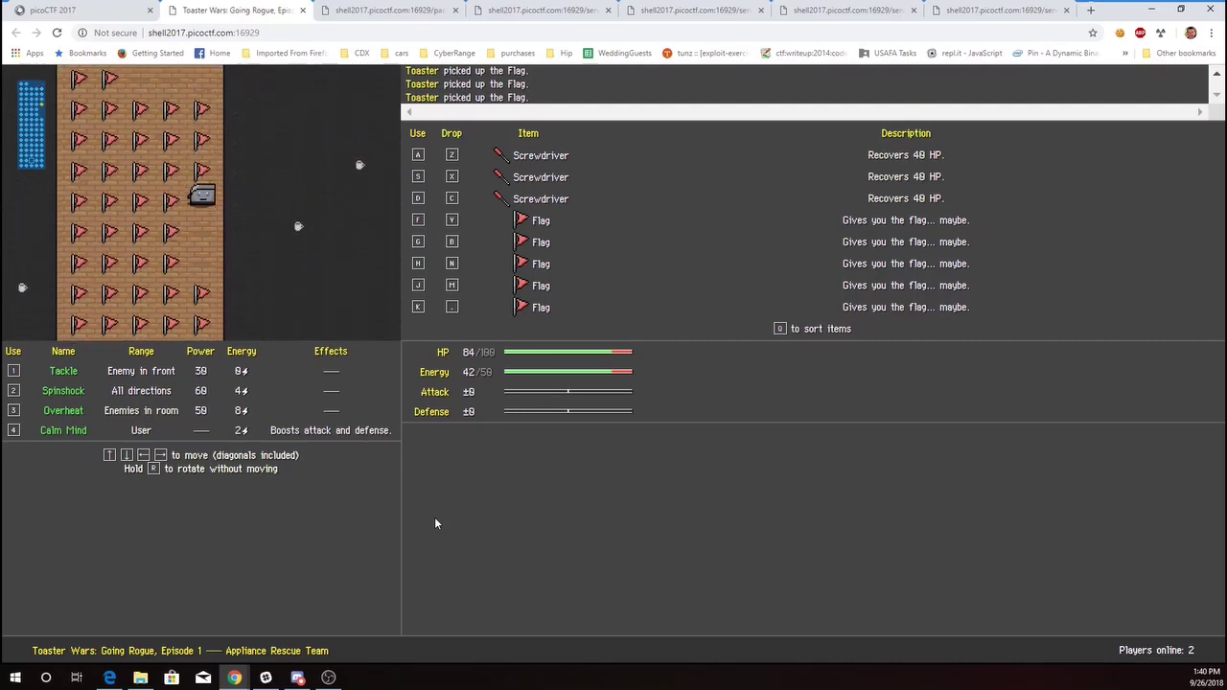
key(Down)
key(Down)
key(Down)
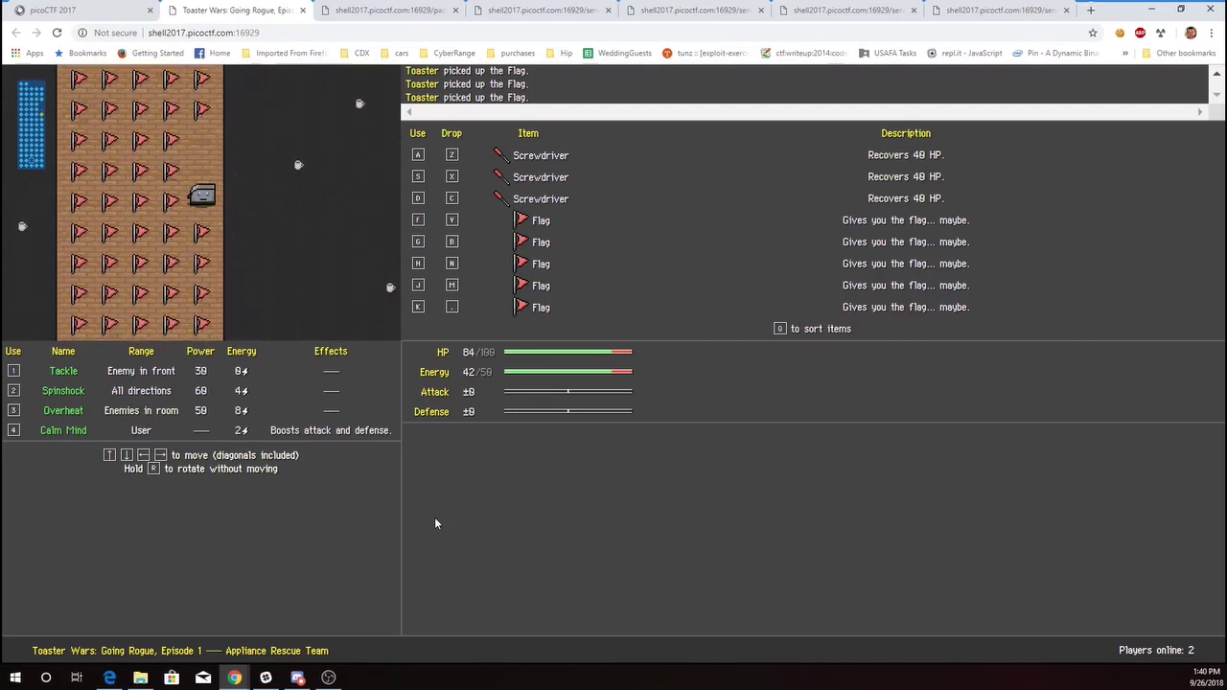
key(Down)
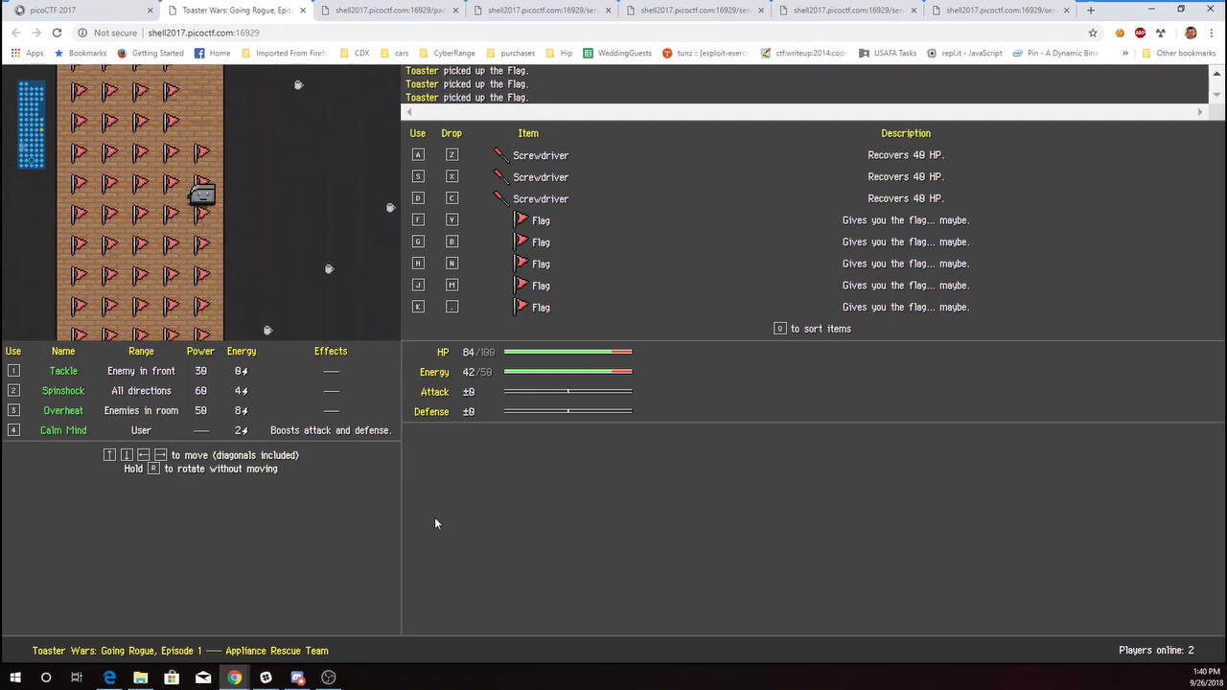
key(Down)
key(Down)
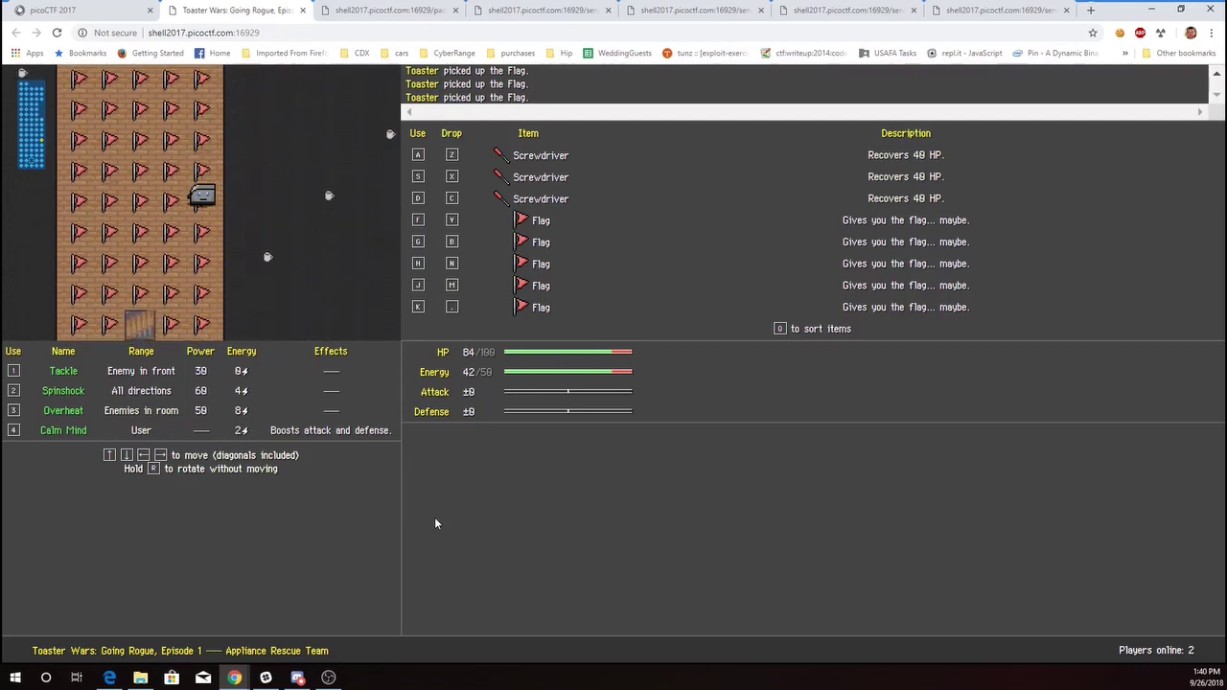
key(Down)
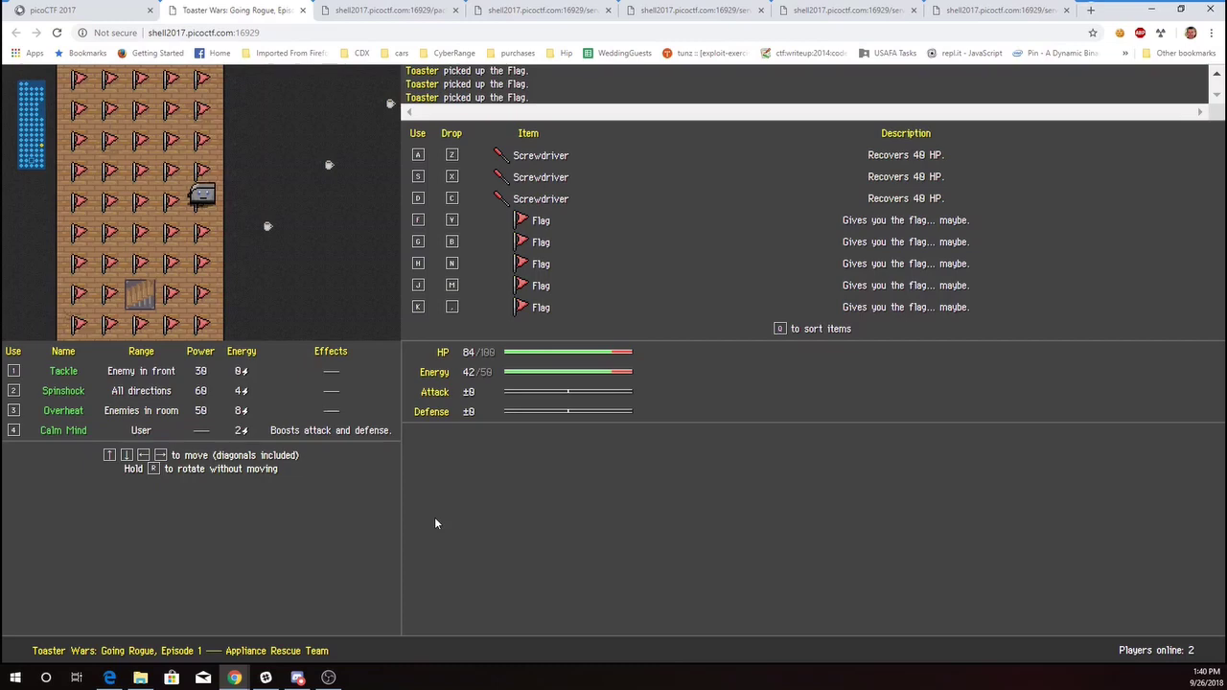
Drop the carried Flags and one Screwdriver from the inventory.
key(period)
key(m)
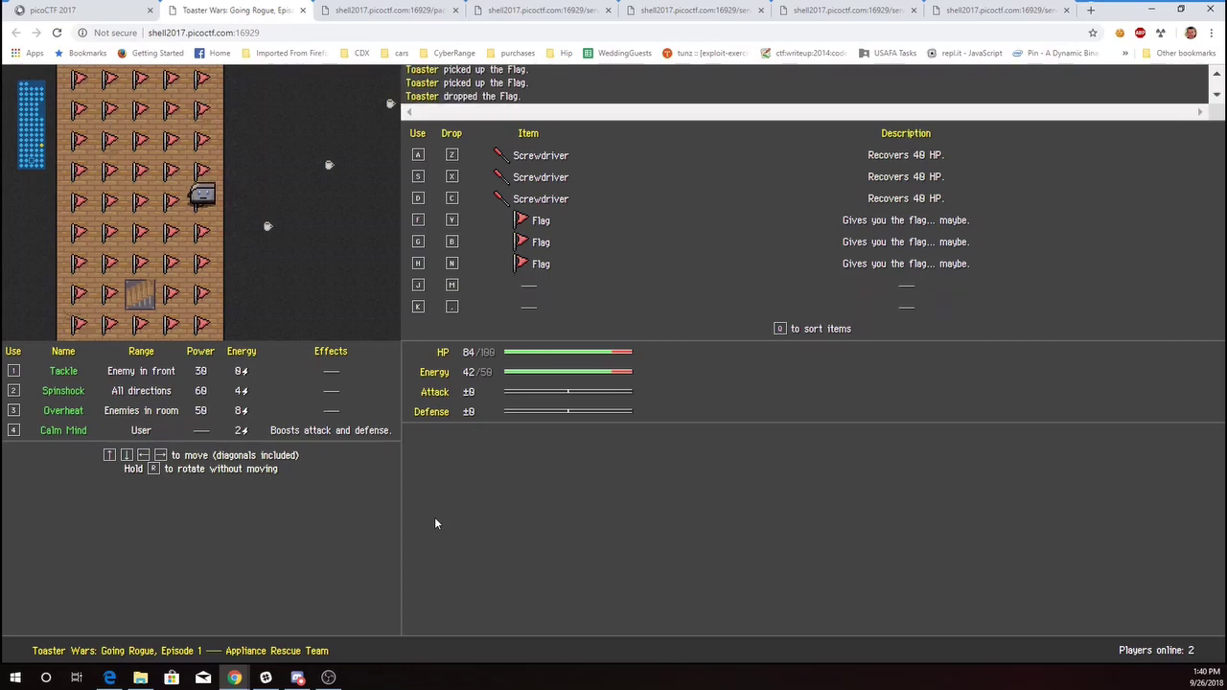
key(n)
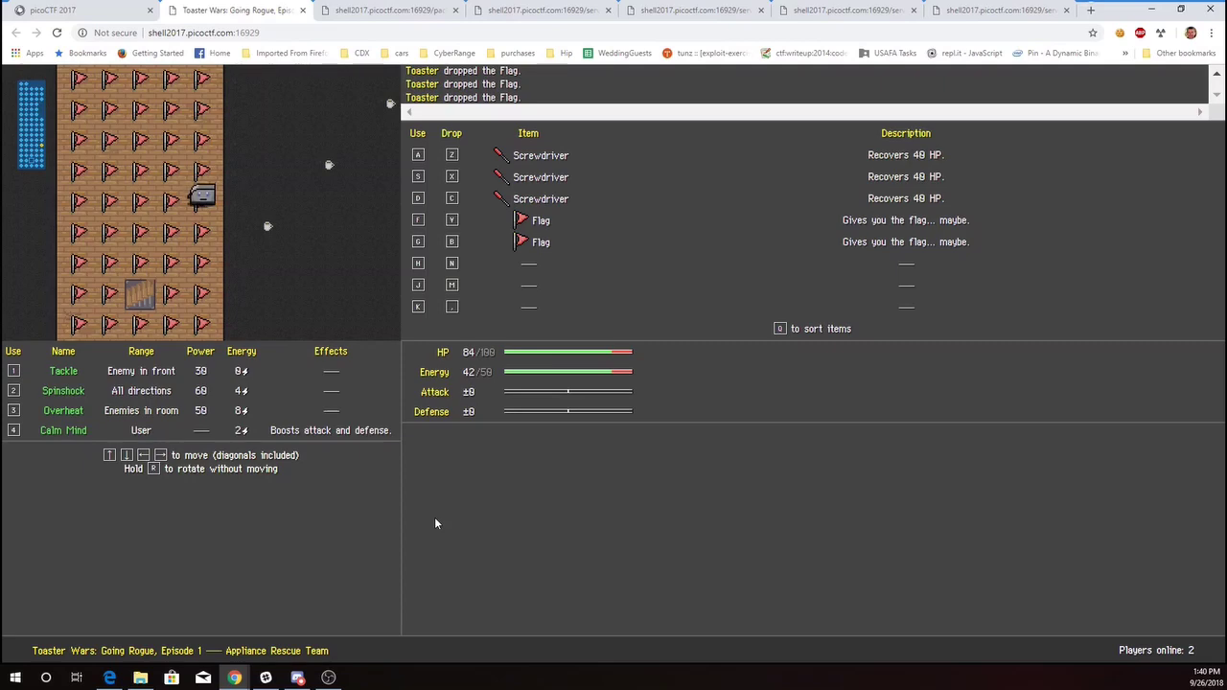
key(b)
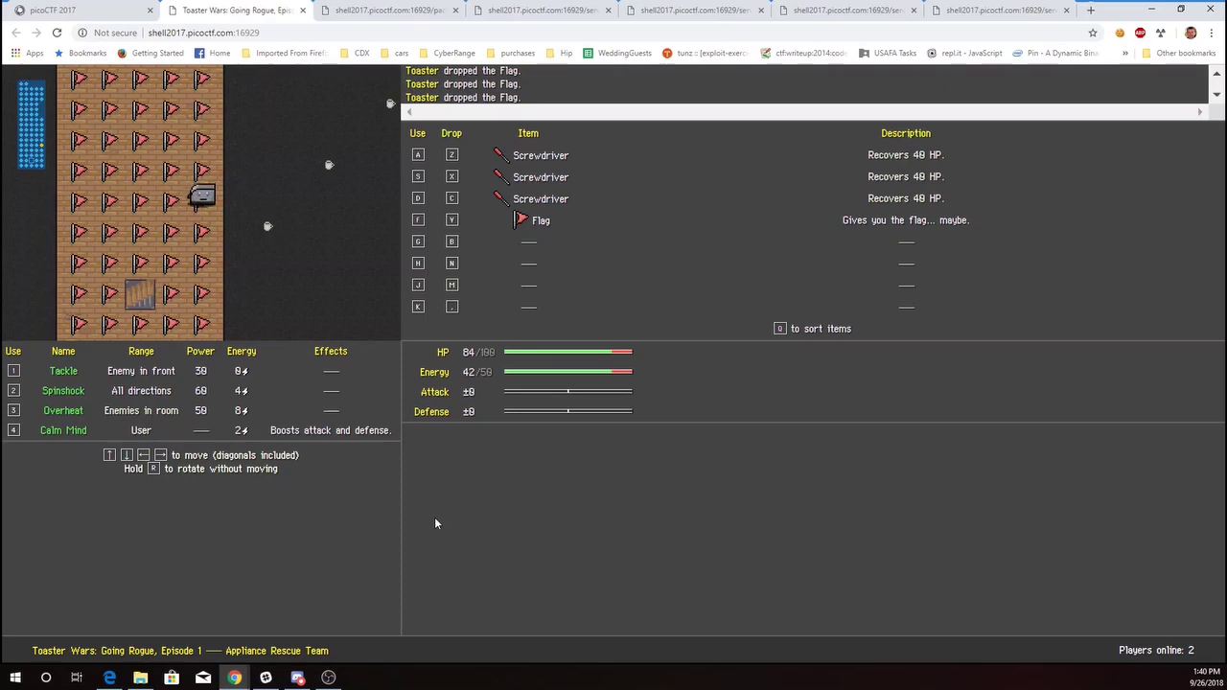
key(c)
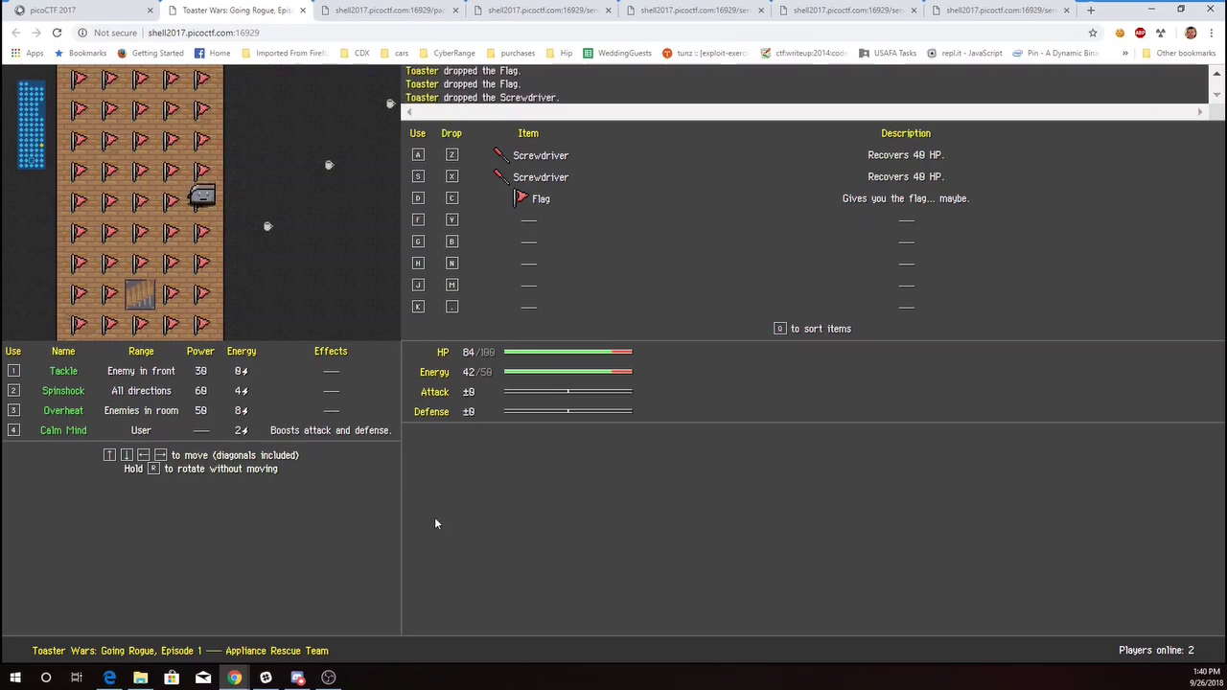
key(c)
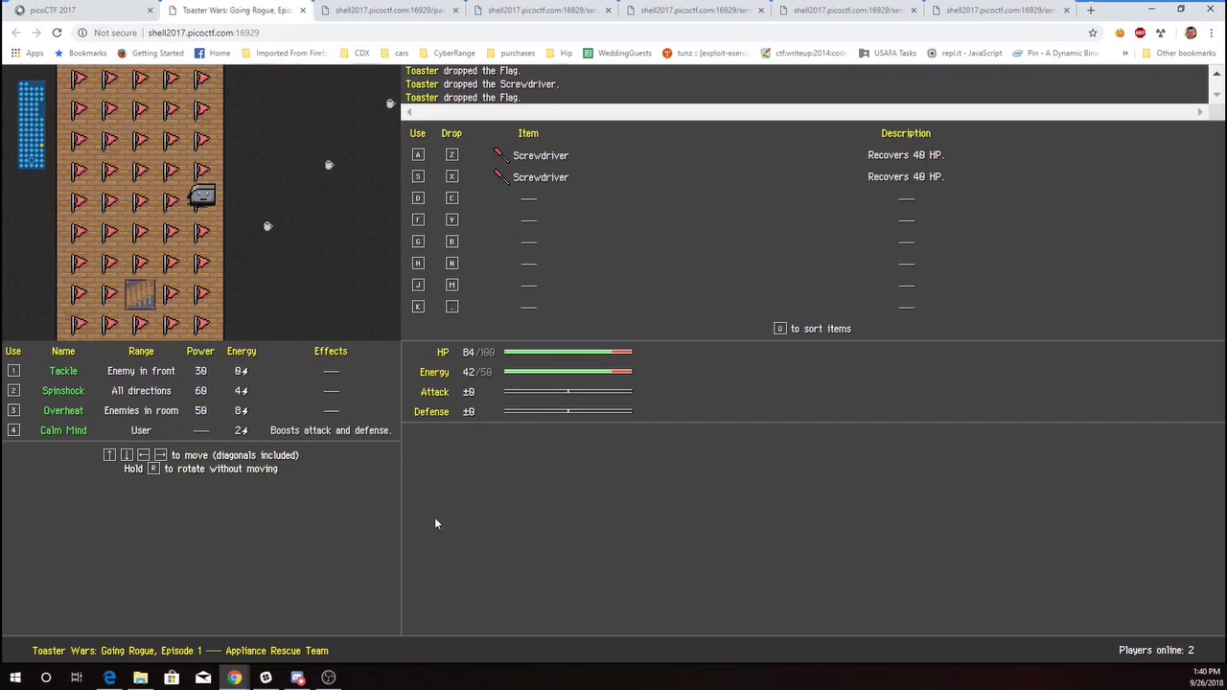
Step down onto fresh Flags and pick up the correct one, revealing the secret message.
key(Down)
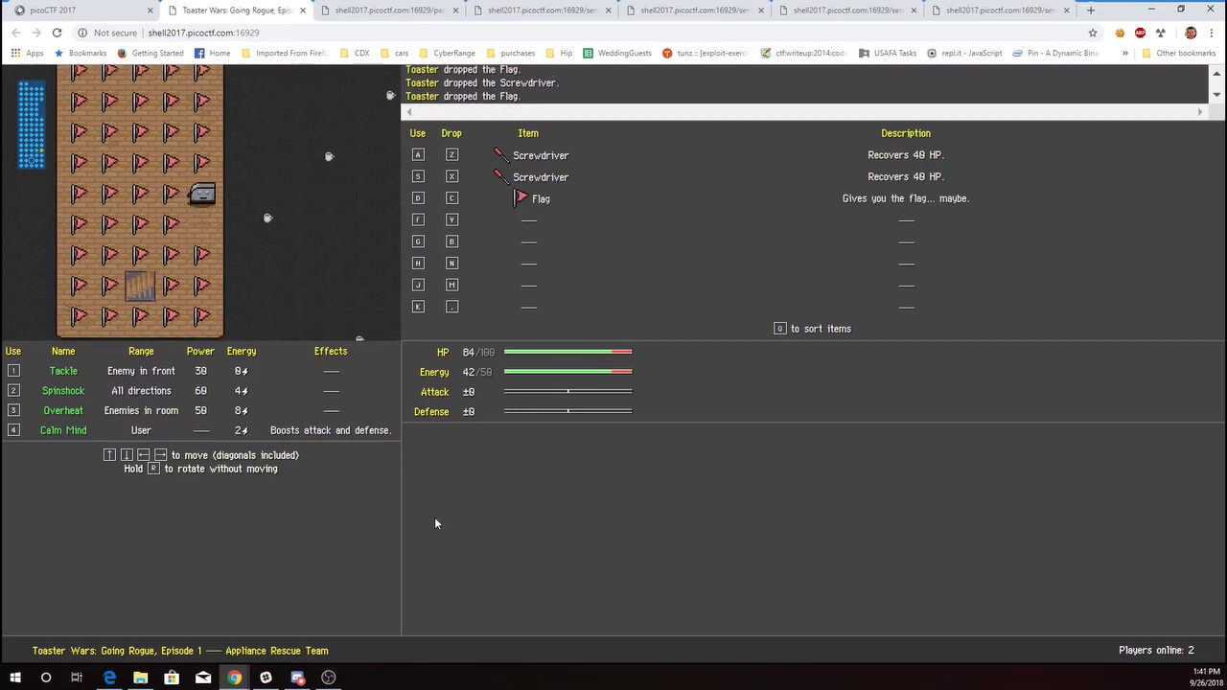
key(Down)
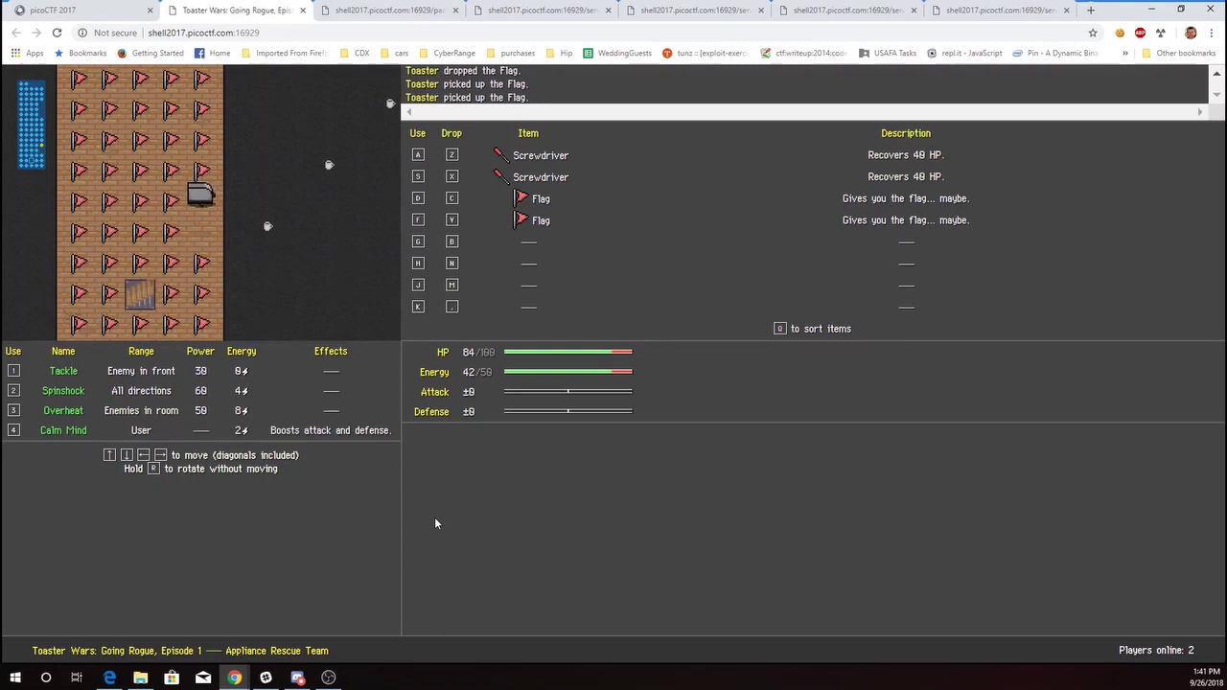
key(d)
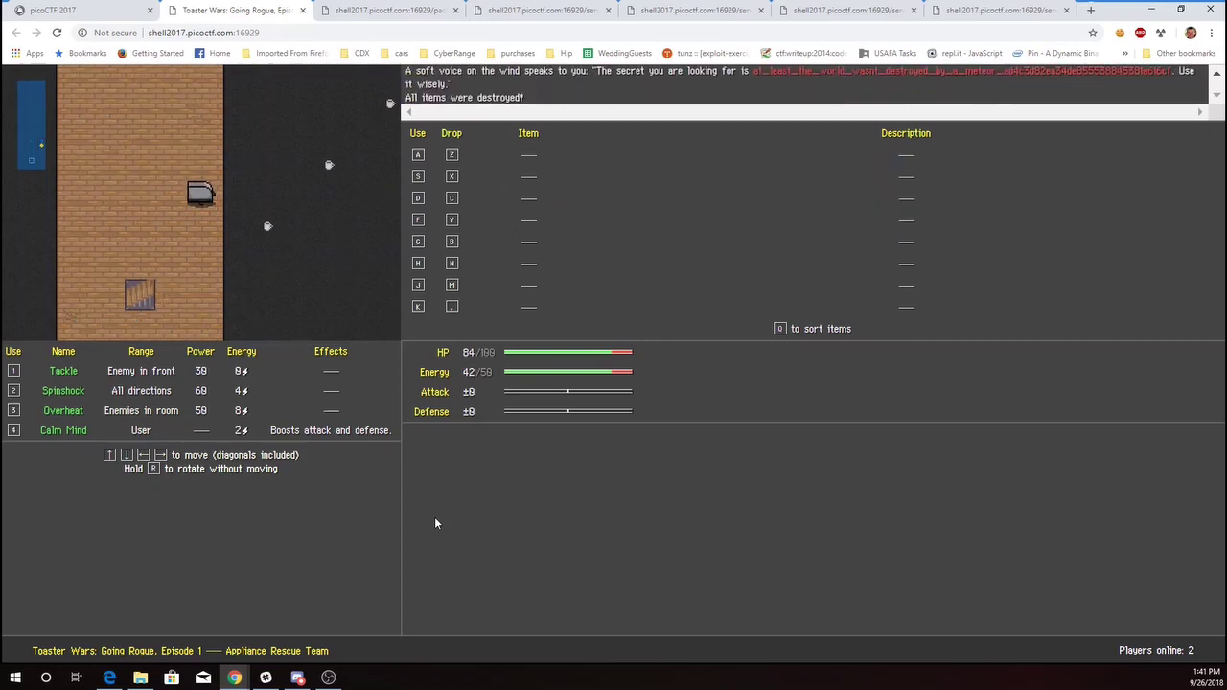